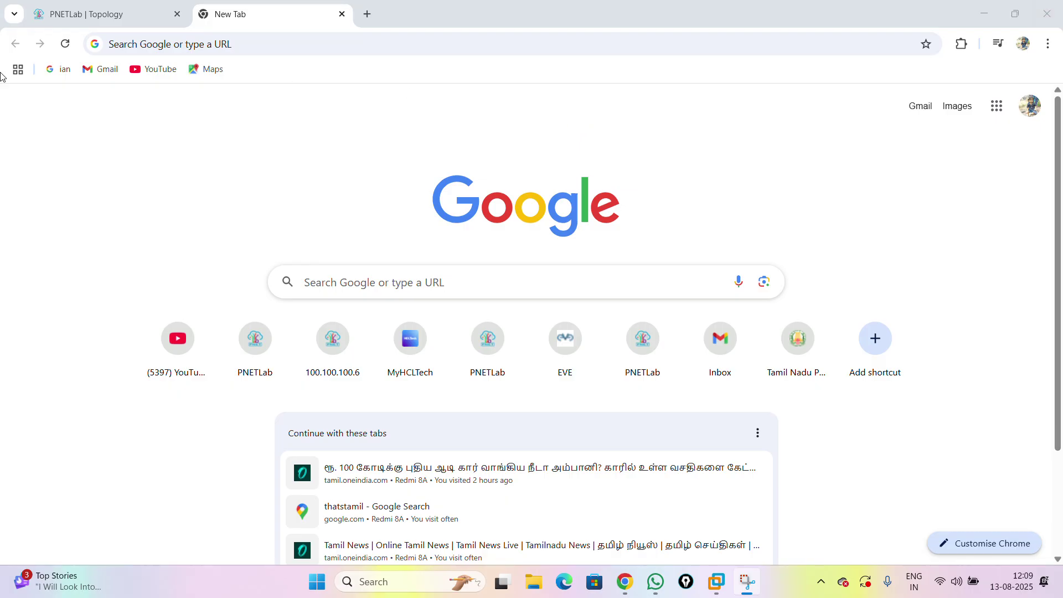
- Switch to the PNETLab topology tab and back to the new tab page, then minimize and restore Chrome
mouse_move(85, 15)
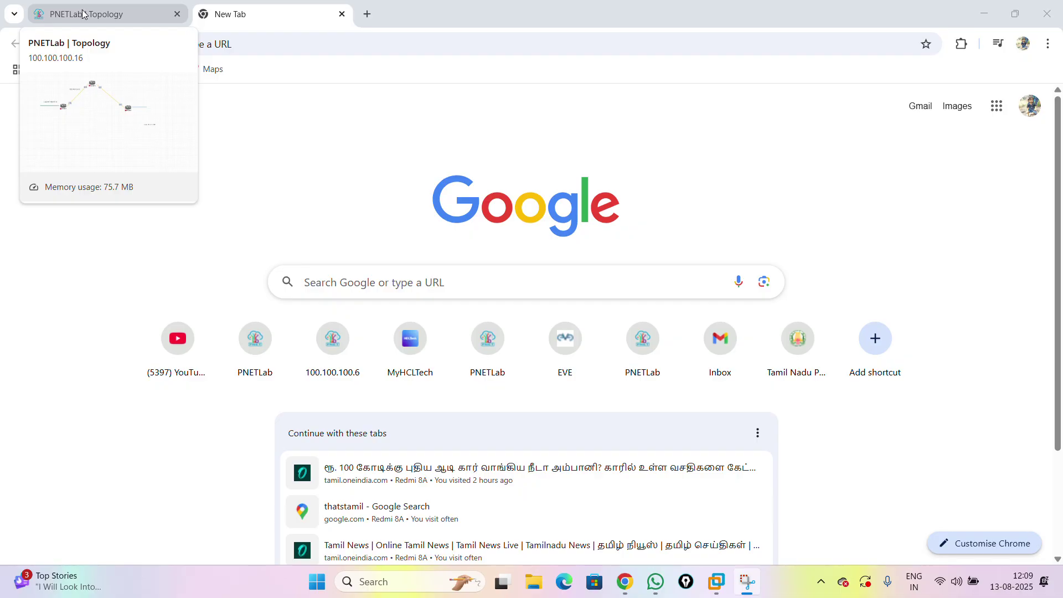
left_click(85, 14)
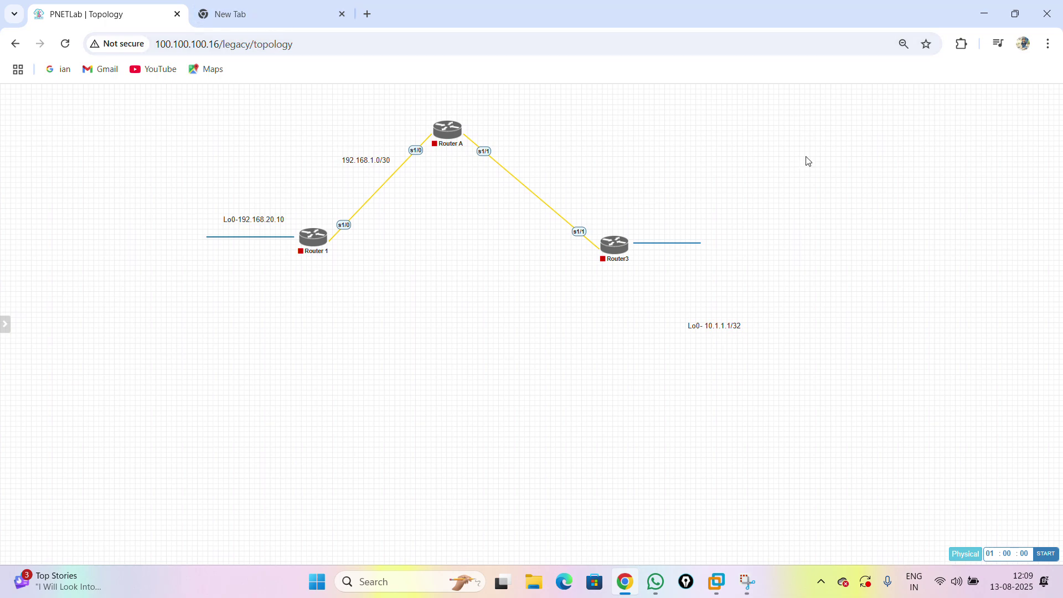
mouse_move(85, 192)
left_click(284, 9)
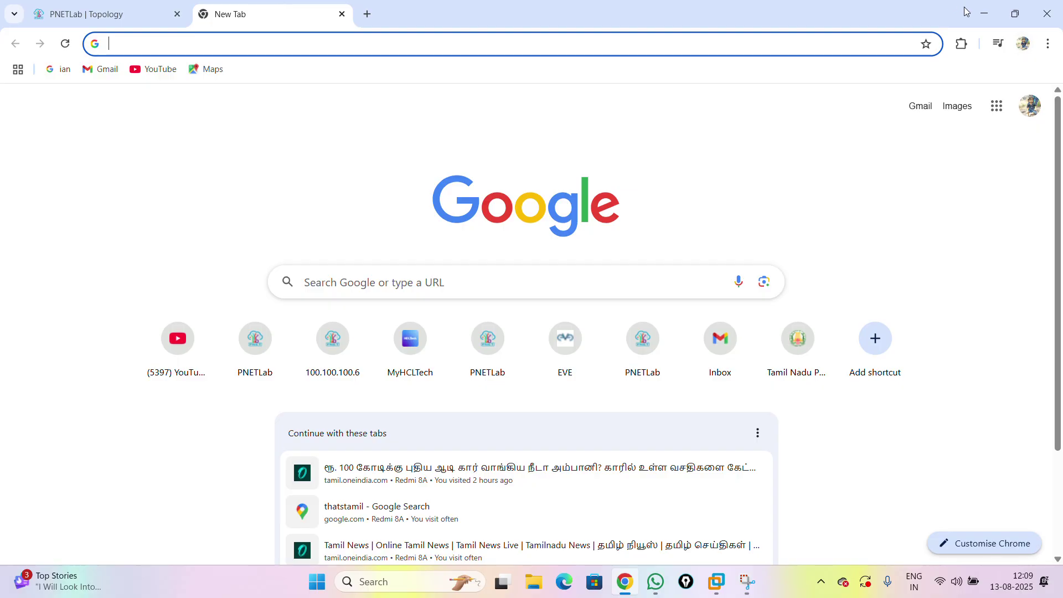
left_click(985, 14)
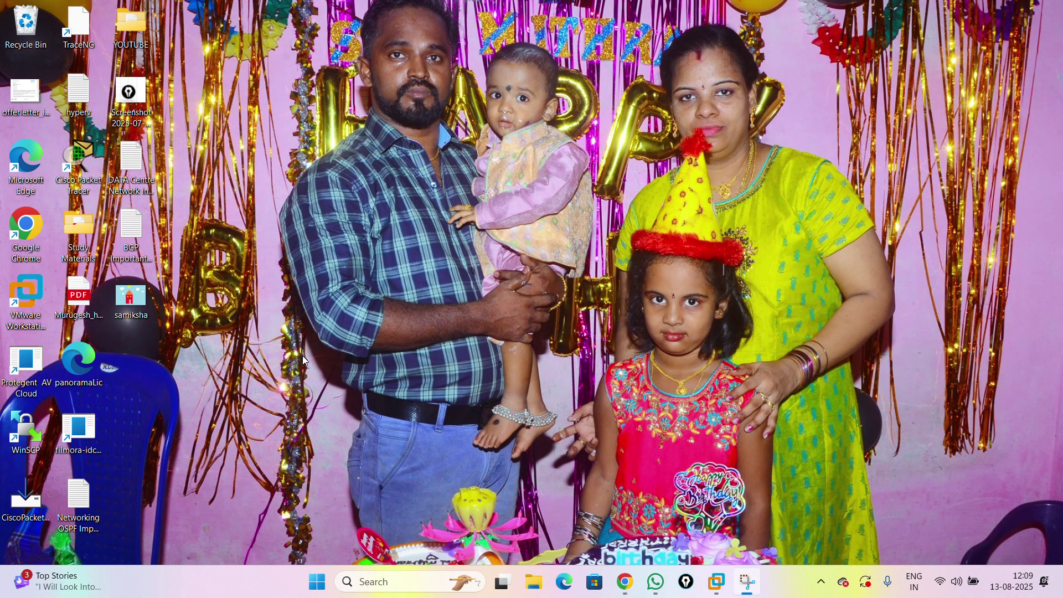
left_click(628, 585)
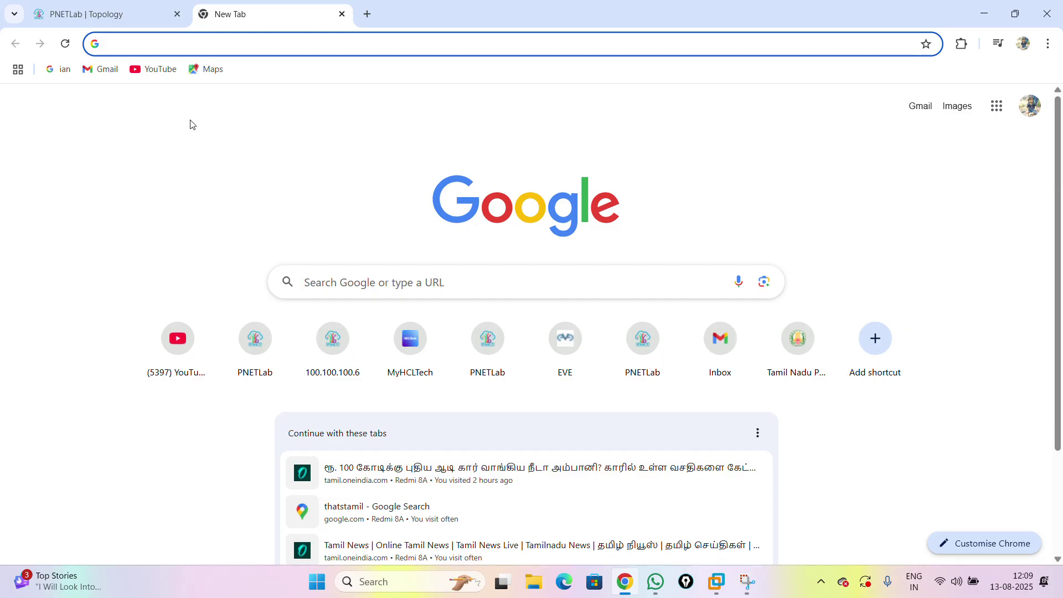
- Rerun the 'vmware workstation' search and open the free download link in Broadcom's article
left_click(291, 48)
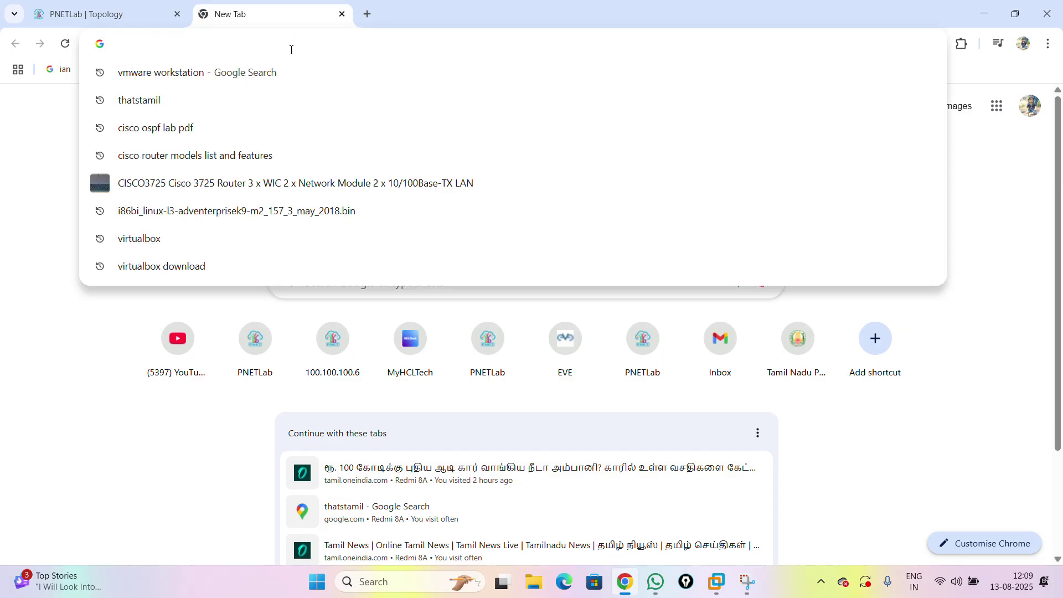
left_click(202, 73)
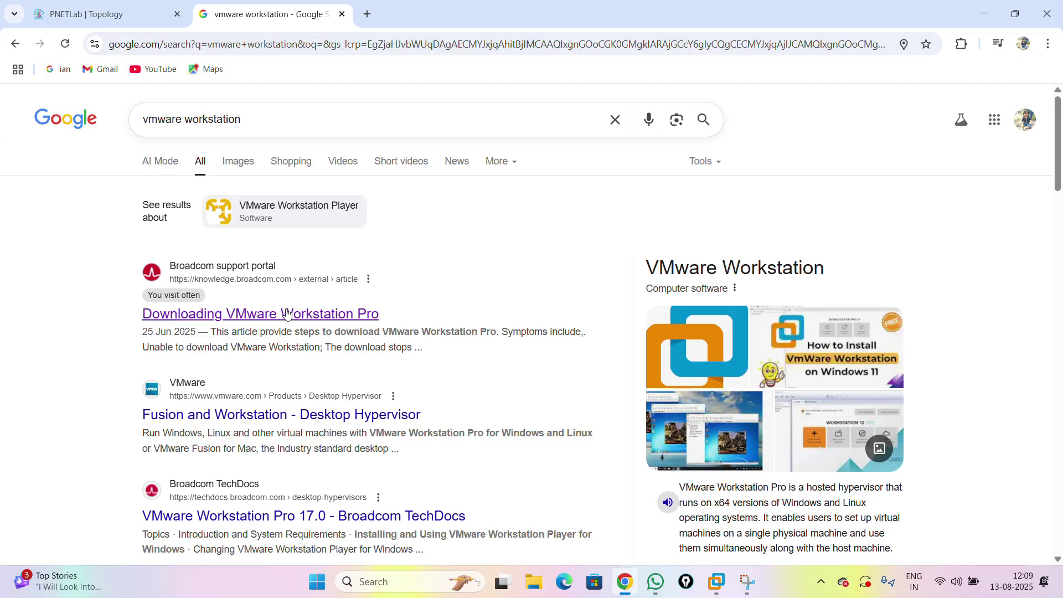
left_click(320, 315)
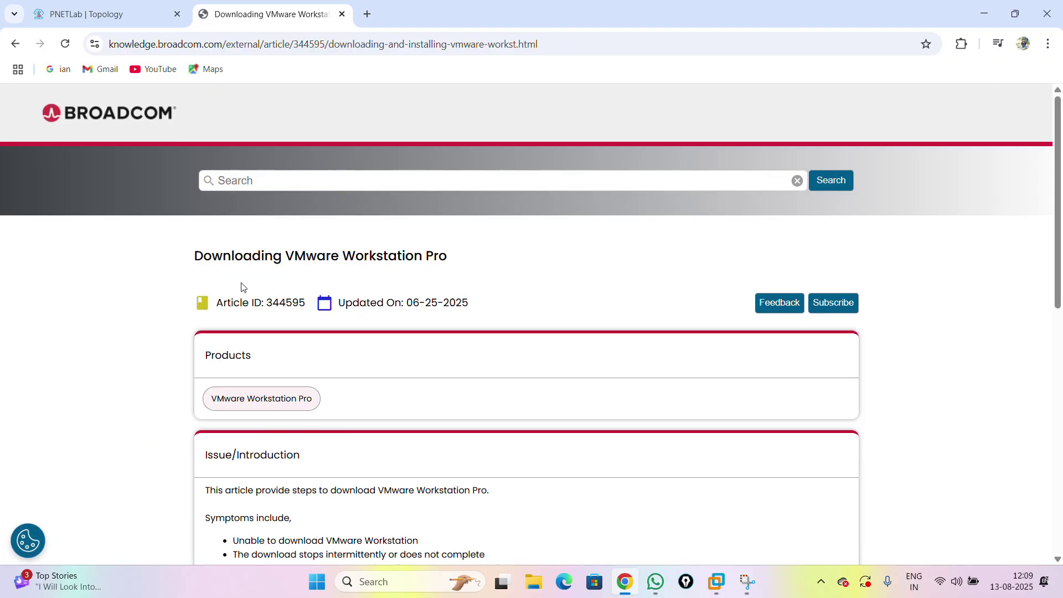
scroll(361, 279, "down", 5)
scroll(361, 279, "down", 3)
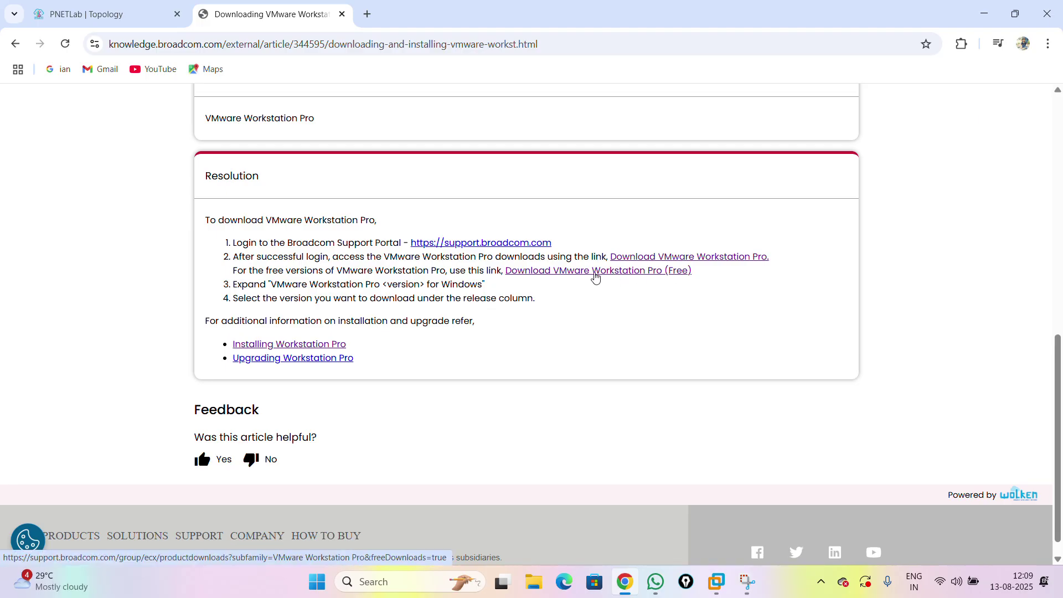
left_click(596, 271)
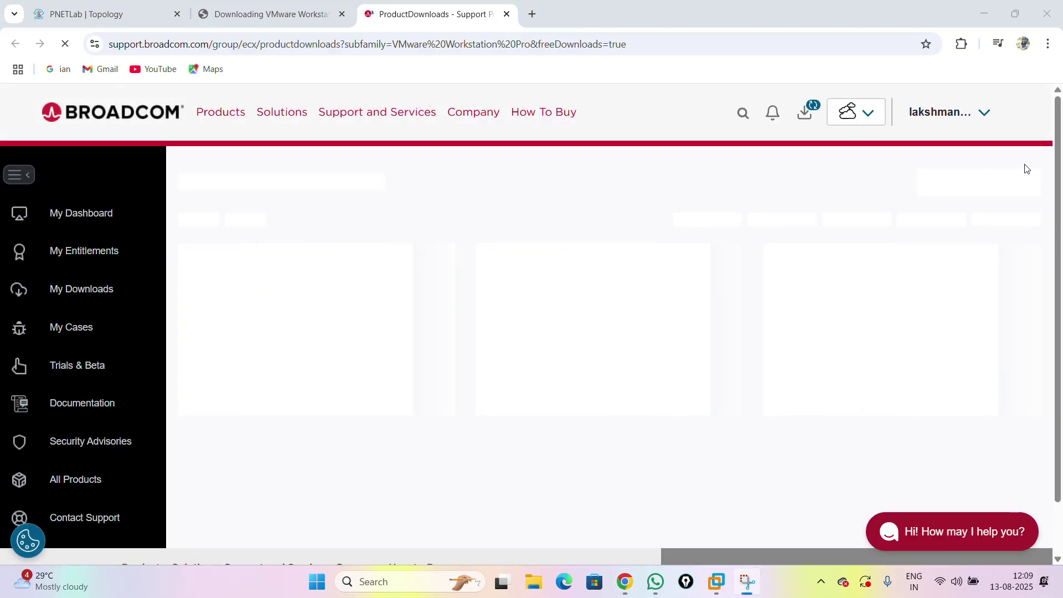
left_click(984, 117)
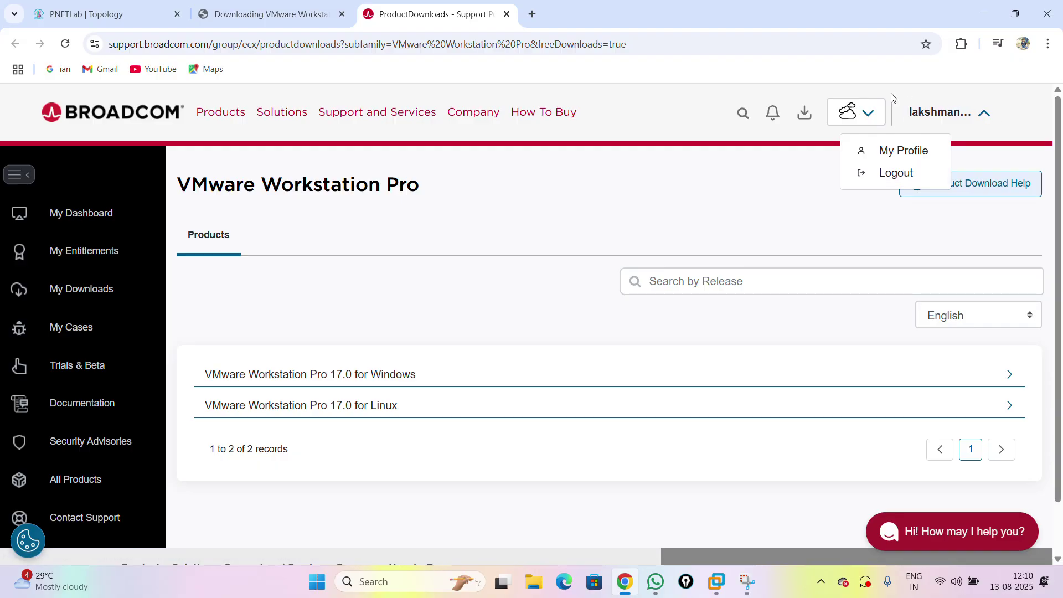
left_click(48, 299)
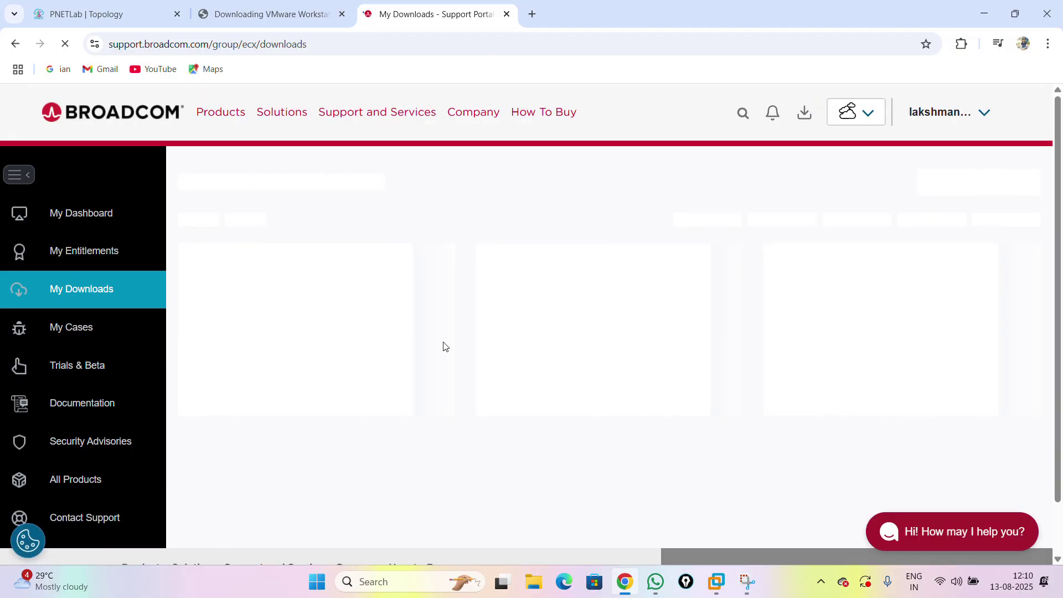
left_click(602, 228)
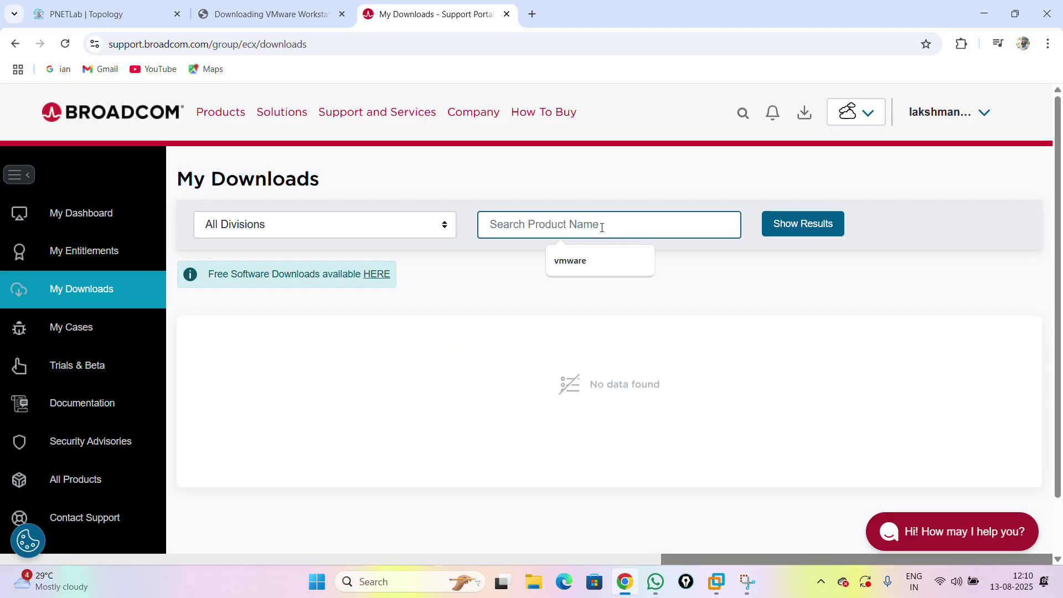
type("vmware")
left_click(595, 271)
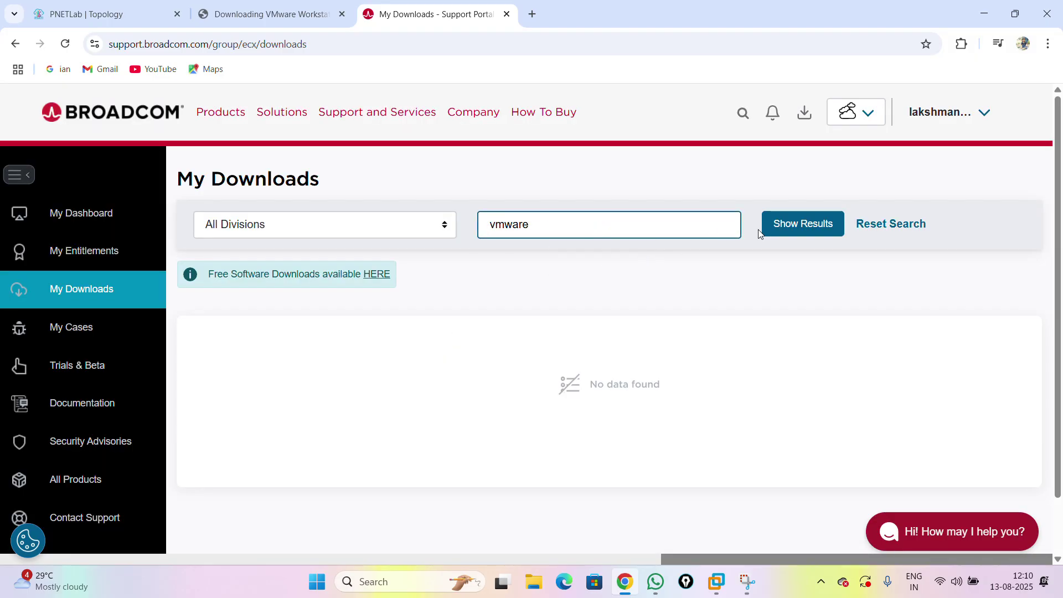
left_click(800, 225)
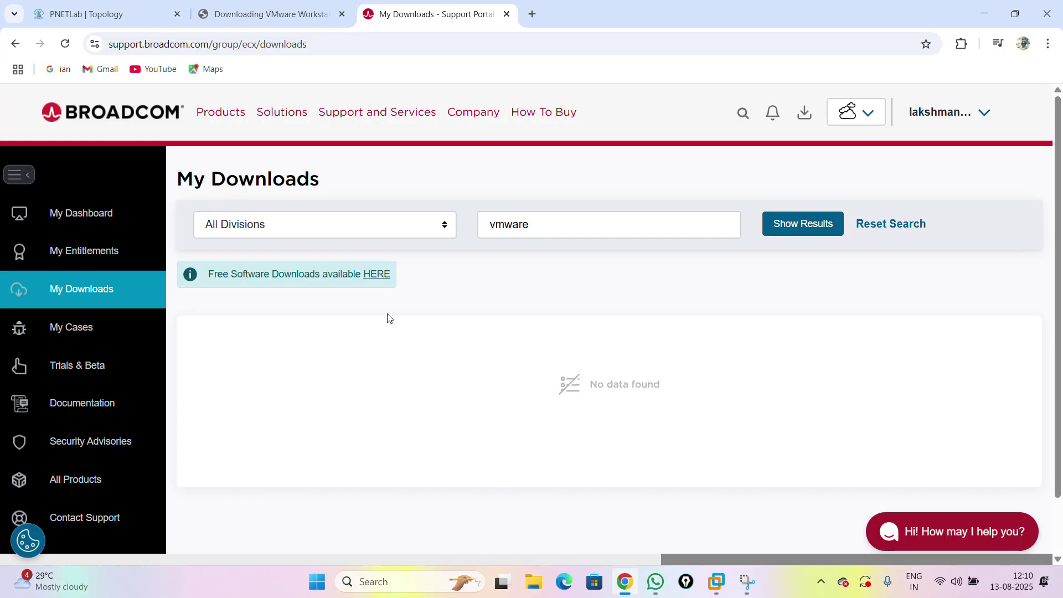
left_click(375, 278)
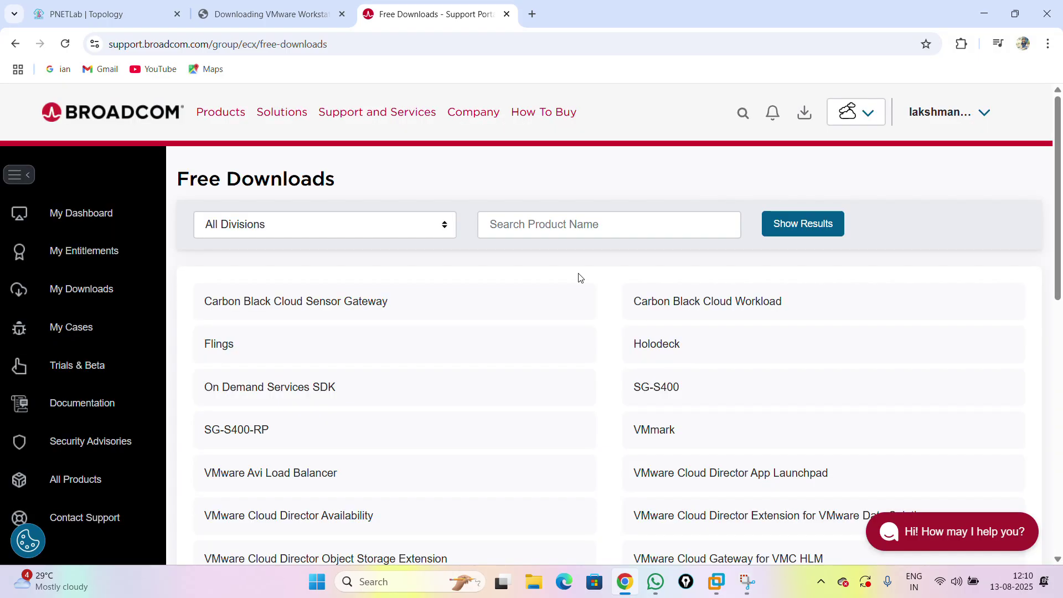
scroll(598, 332, "down", 10)
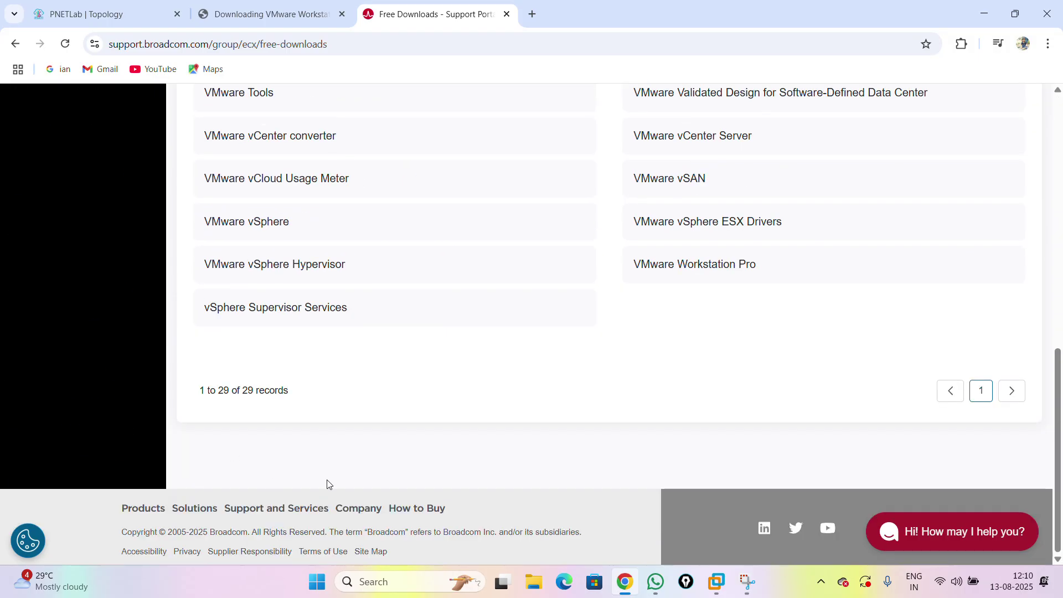
scroll(408, 372, "up", 5)
scroll(482, 321, "down", 5)
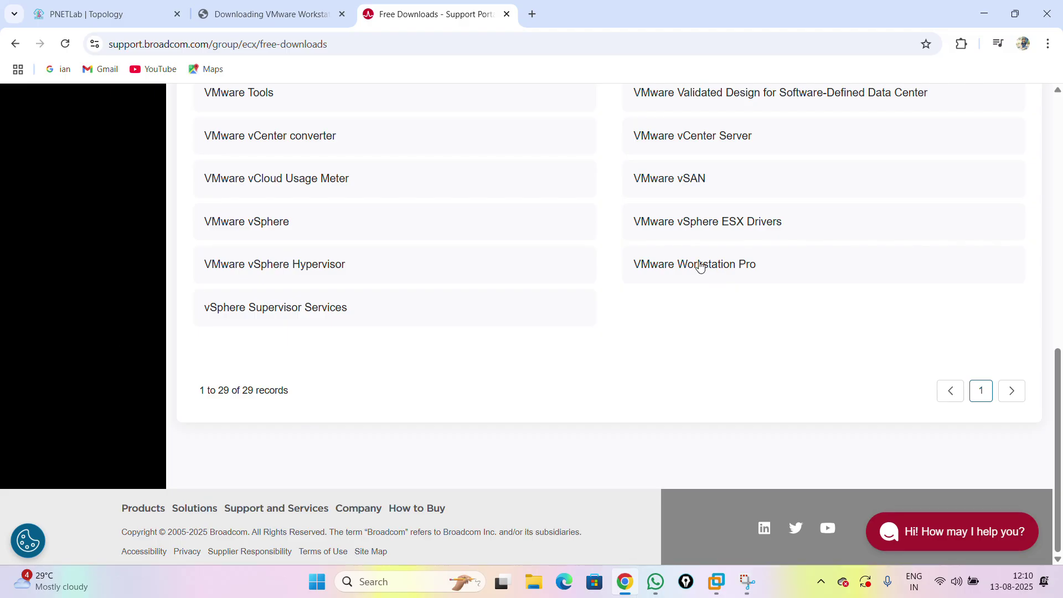
scroll(281, 360, "up", 4)
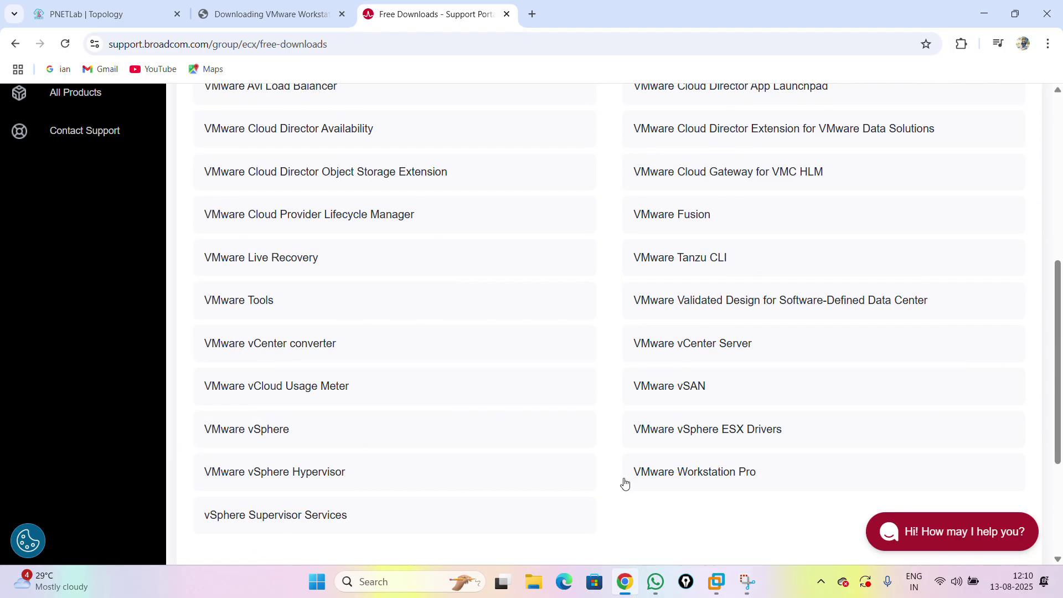
left_click(668, 475)
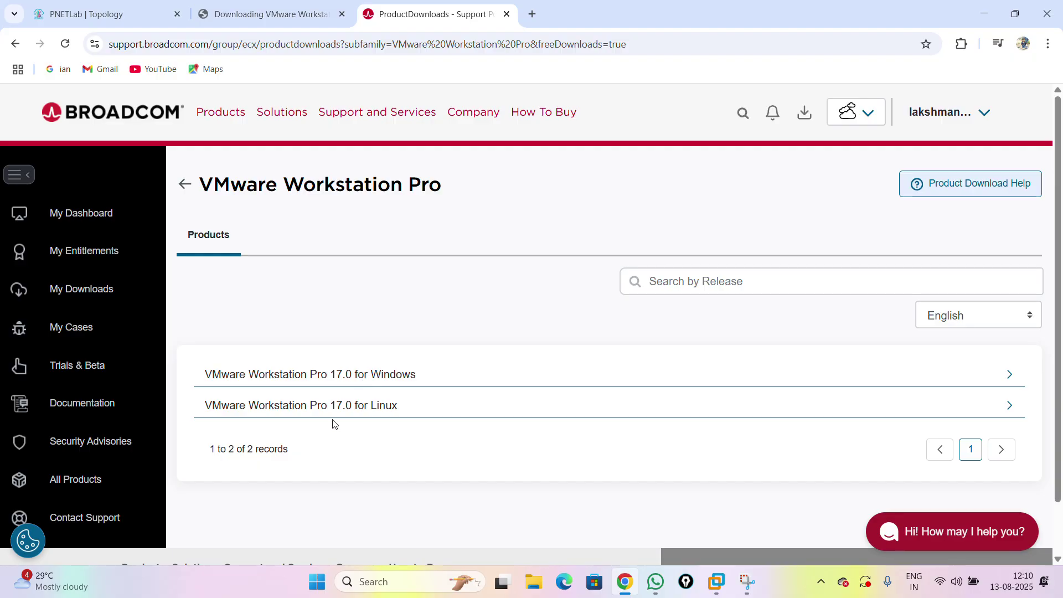
- Open the Workstation Pro 17.0 for Windows release 17.6.2 files, then minimize Chrome from the PNETLab tab
left_click(356, 380)
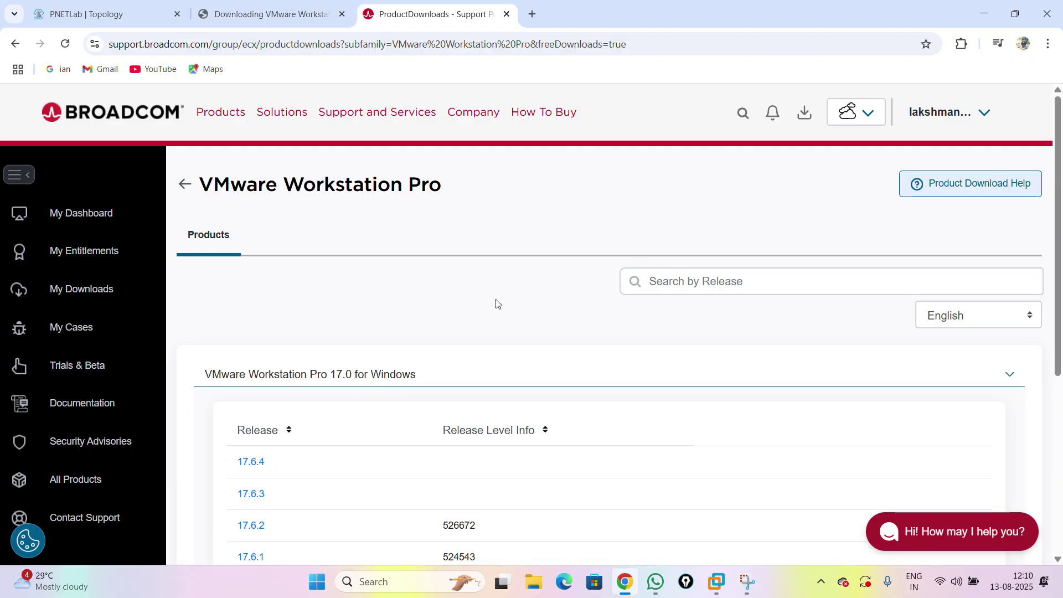
scroll(549, 321, "down", 4)
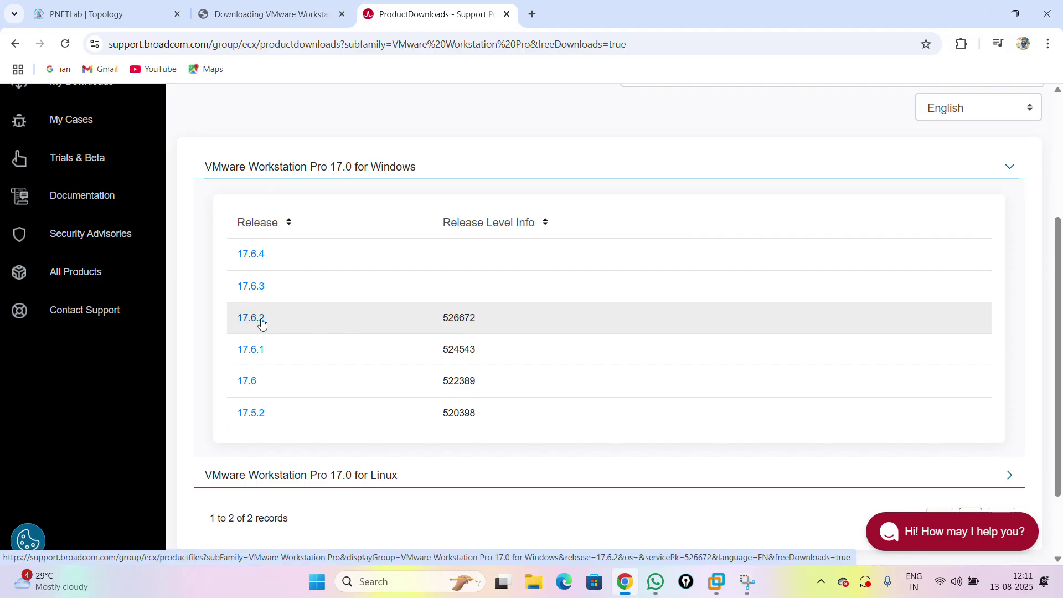
left_click(256, 323)
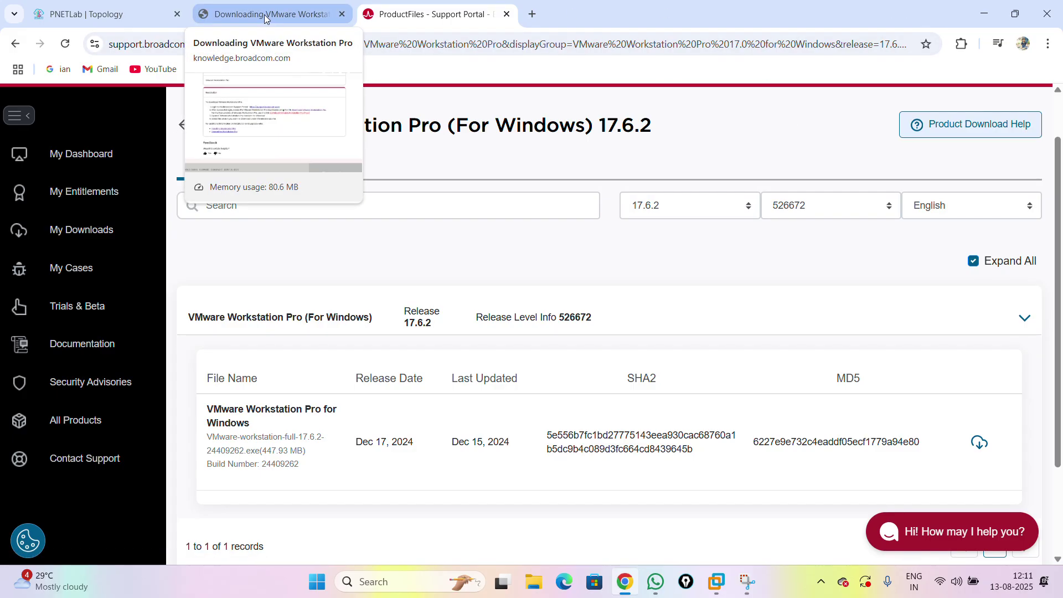
left_click(88, 14)
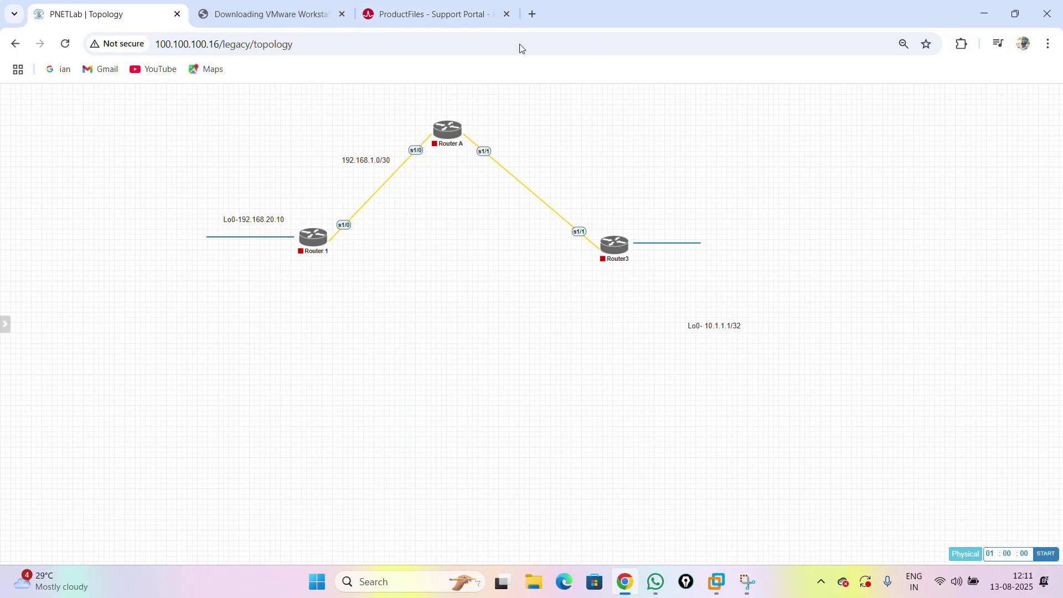
left_click(984, 14)
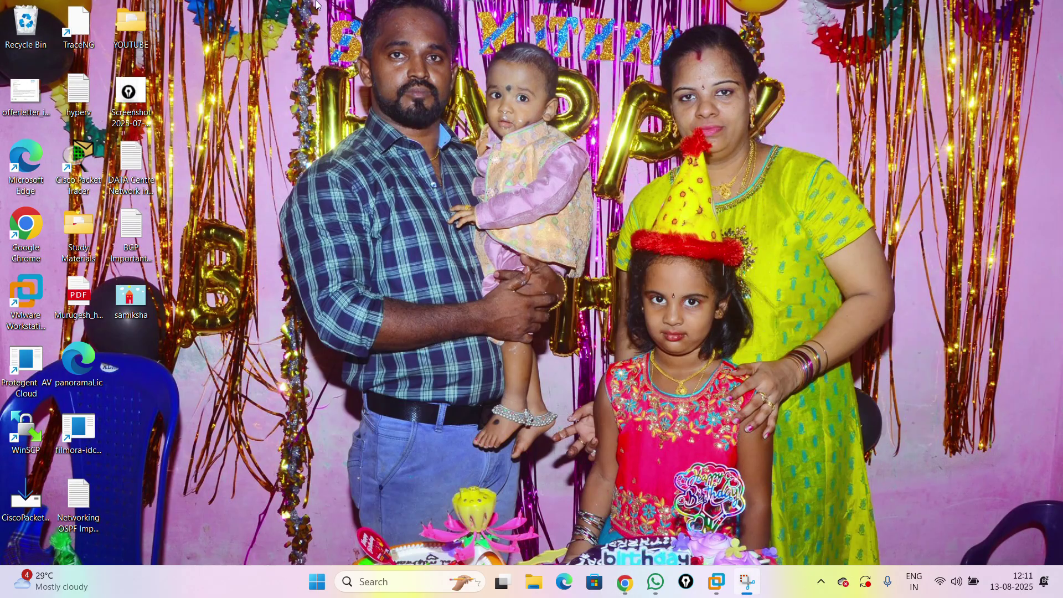
- Bring up VMware Workstation Pro from the desktop, then minimize it
left_click(25, 300)
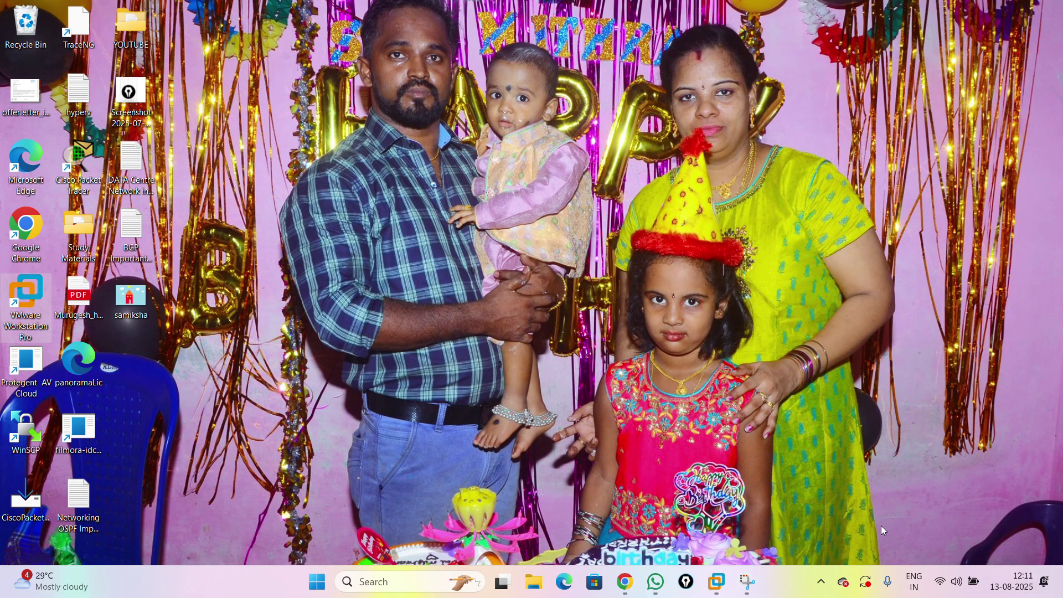
mouse_move(718, 580)
left_click(692, 527)
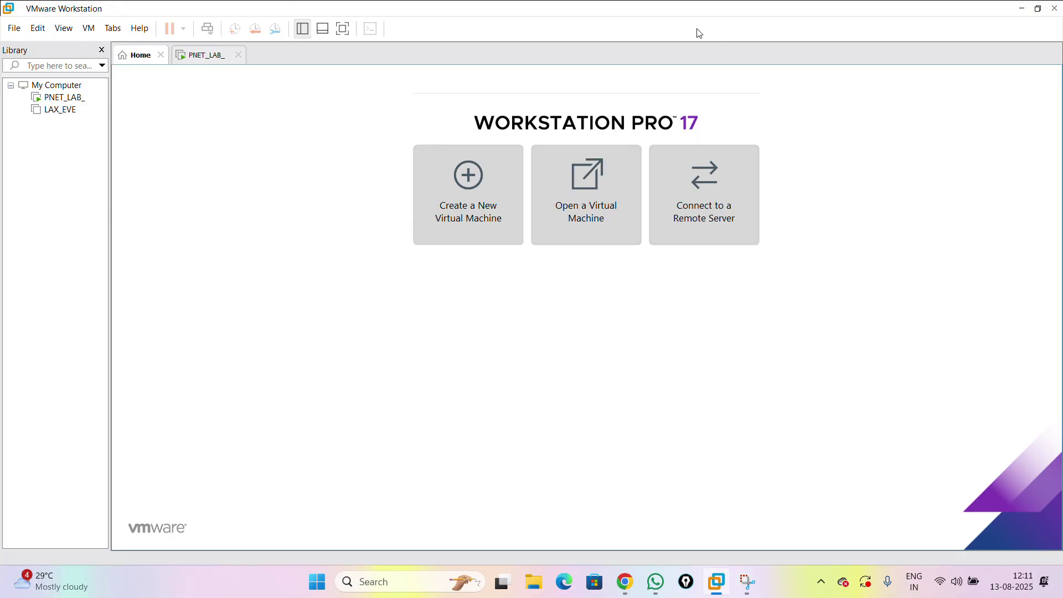
left_click(1023, 8)
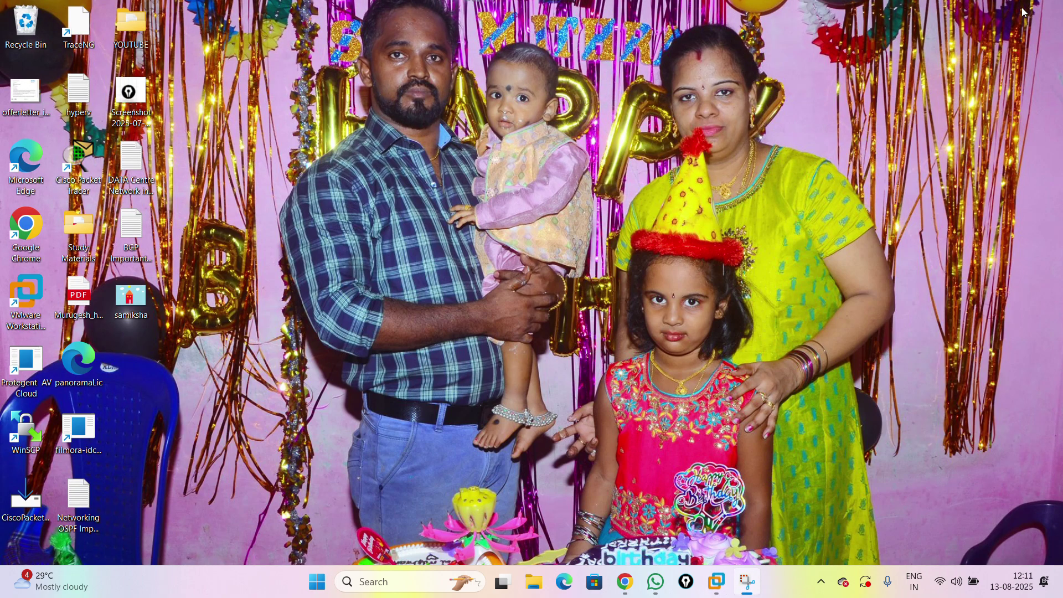
- Restore Chrome, go to the Broadcom article tab and navigate back to the Google results
left_click(625, 582)
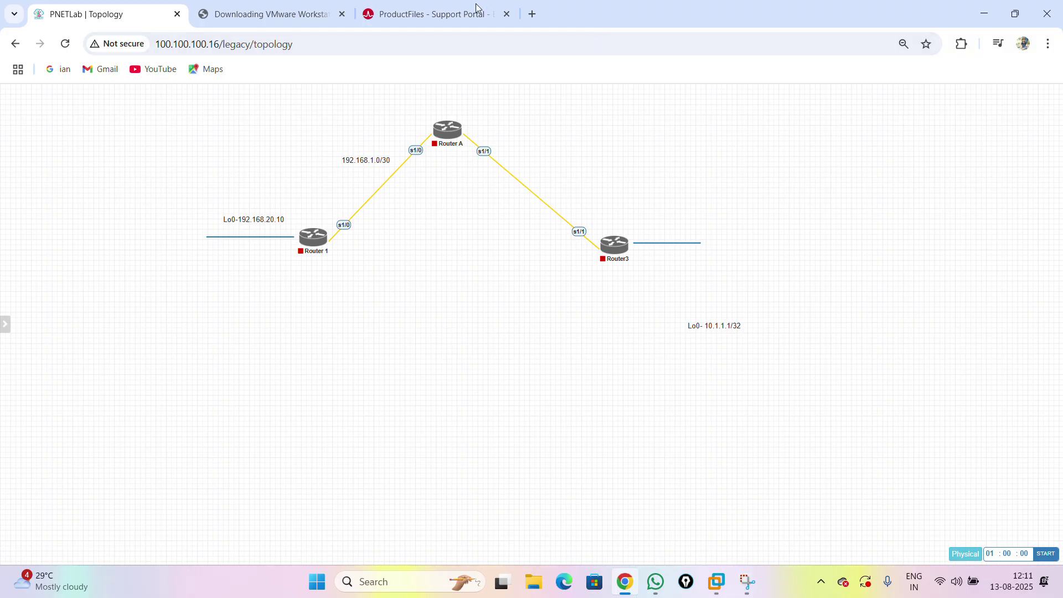
key("super+shift+s")
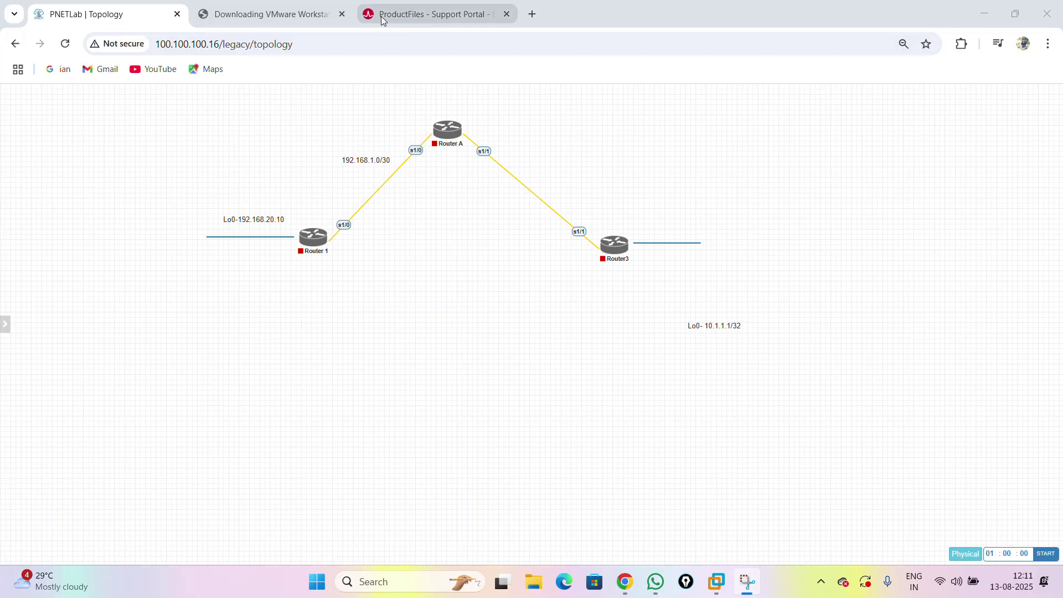
left_click(303, 22)
scroll(560, 159, "up", 10)
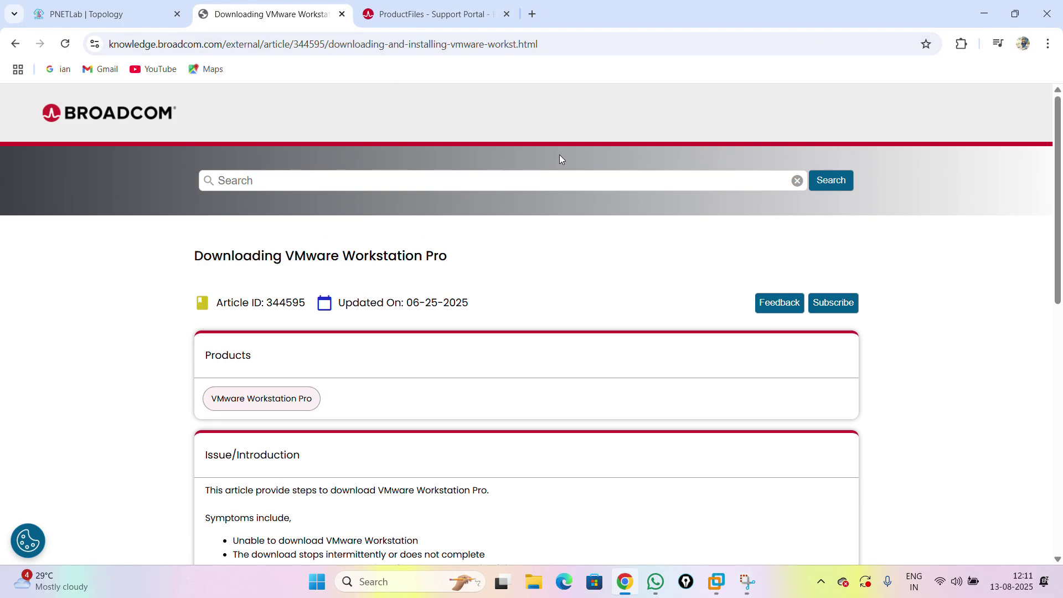
left_click(12, 45)
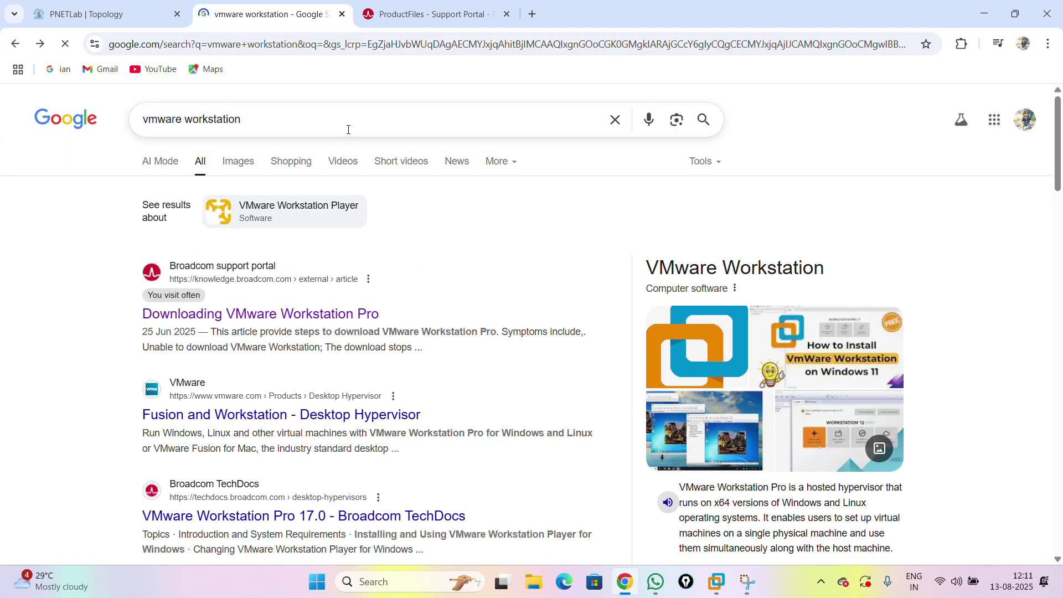
- Search Google for 'pnetlab download for pc' and scroll the PNETLab download page to Link Download
left_click(348, 130)
type("pnet")
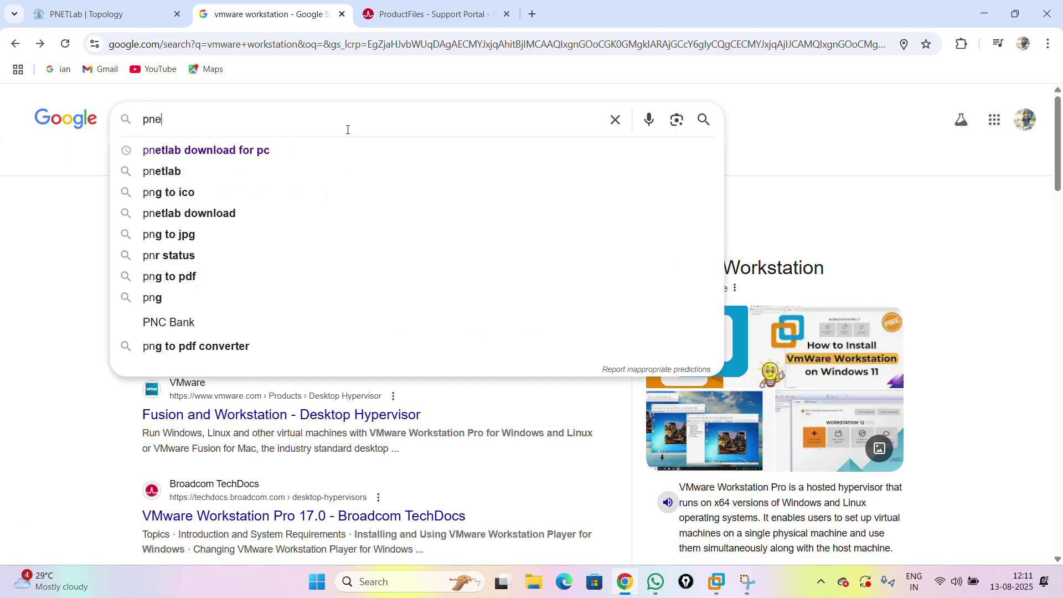
left_click(271, 153)
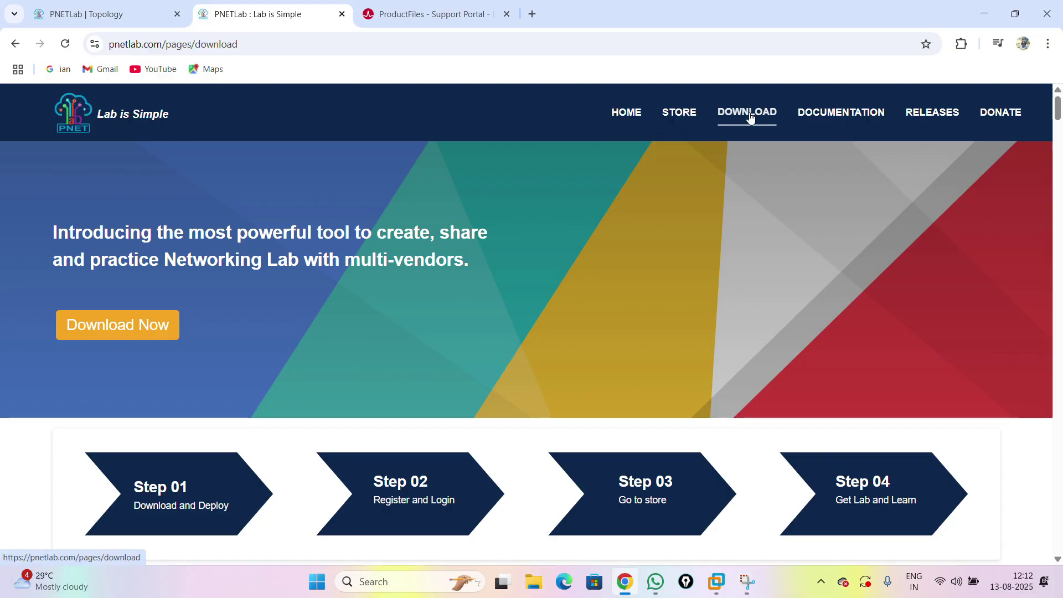
scroll(701, 228, "down", 5)
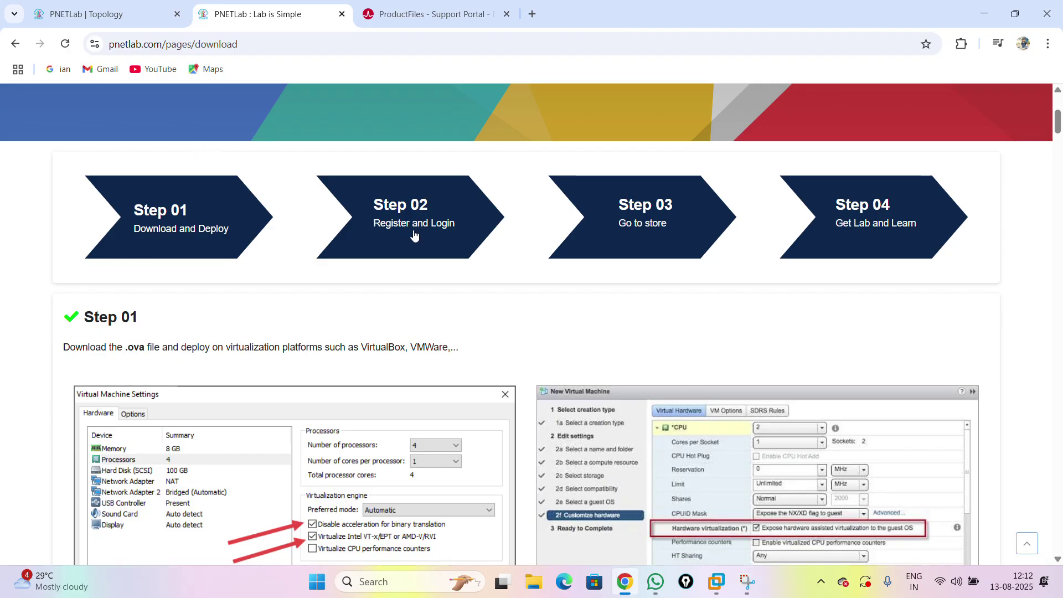
scroll(824, 246, "down", 7)
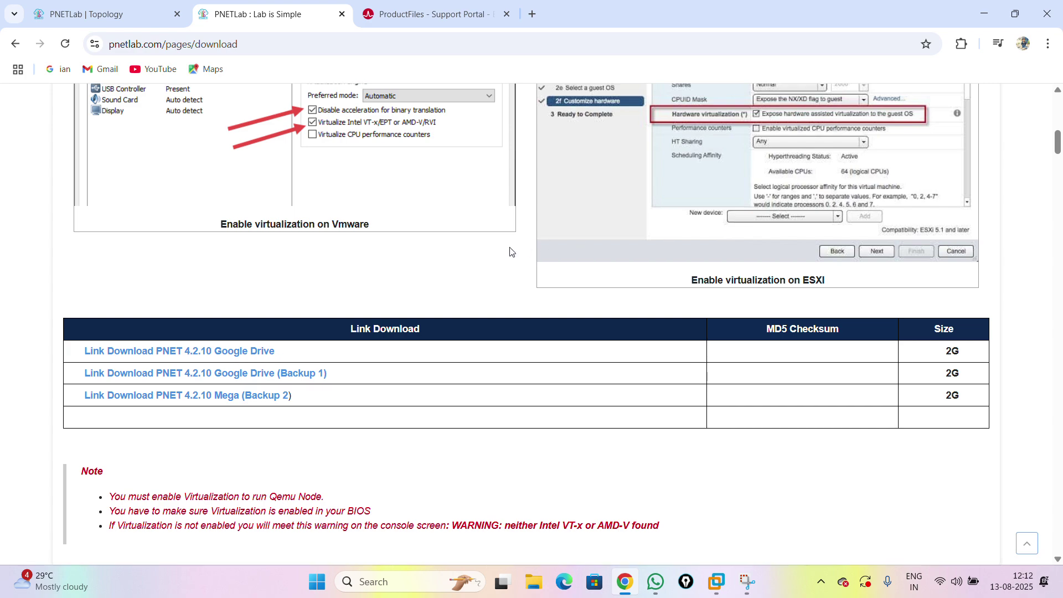
scroll(508, 252, "up", 3)
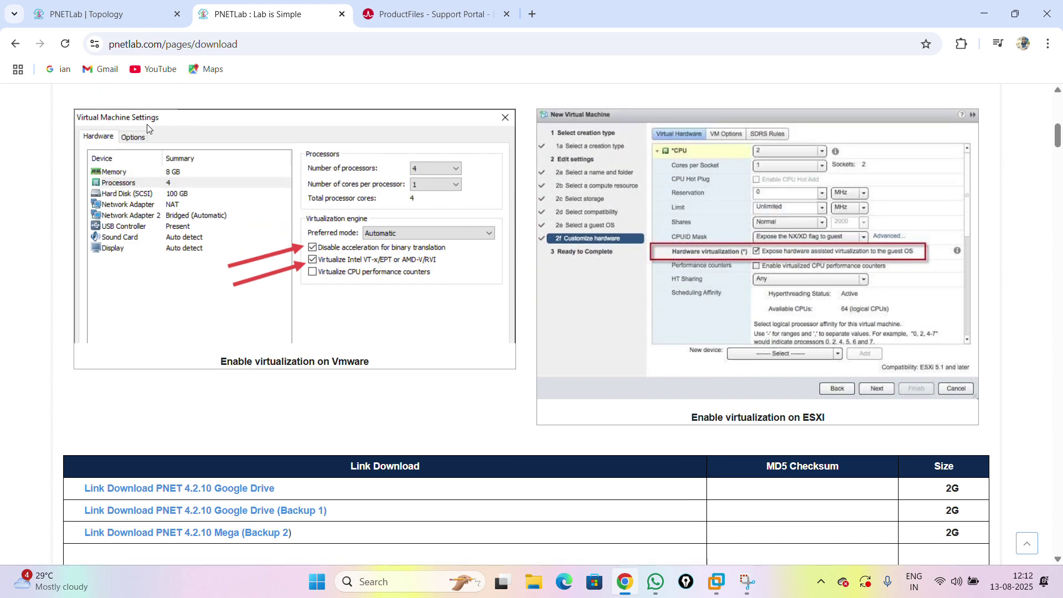
scroll(443, 206, "down", 6)
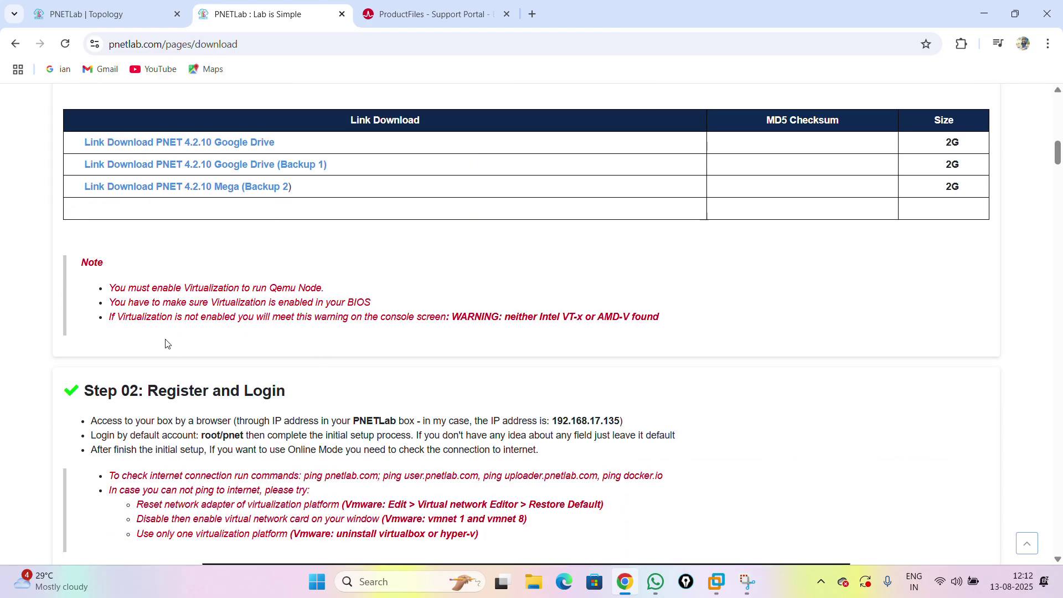
scroll(165, 343, "down", 2)
scroll(171, 340, "up", 3)
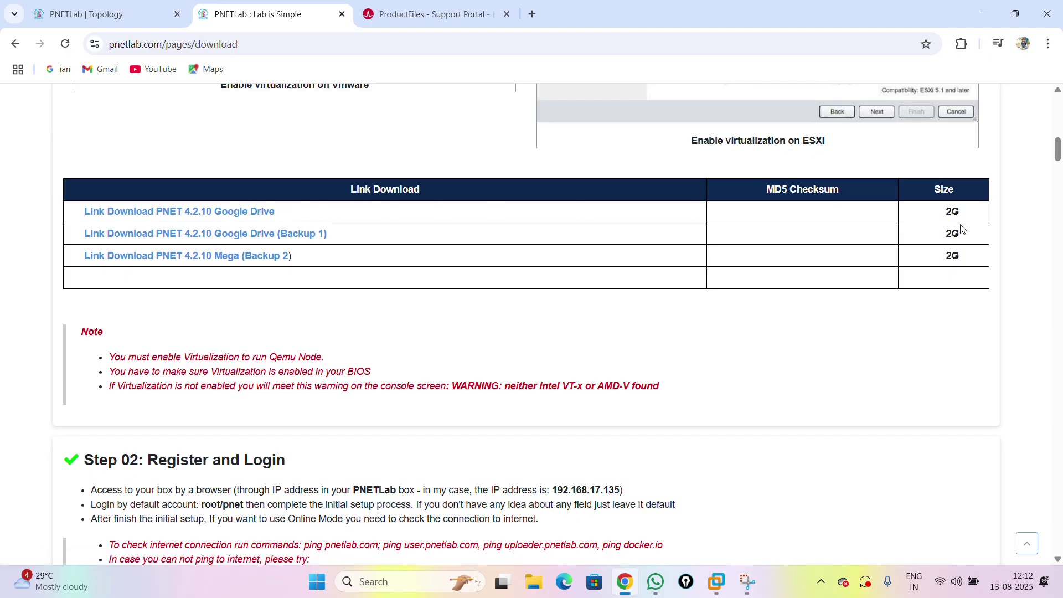
- Open the PNET_4.2.10 Google Drive link, then return to the download page and the topology tab
left_click(219, 212)
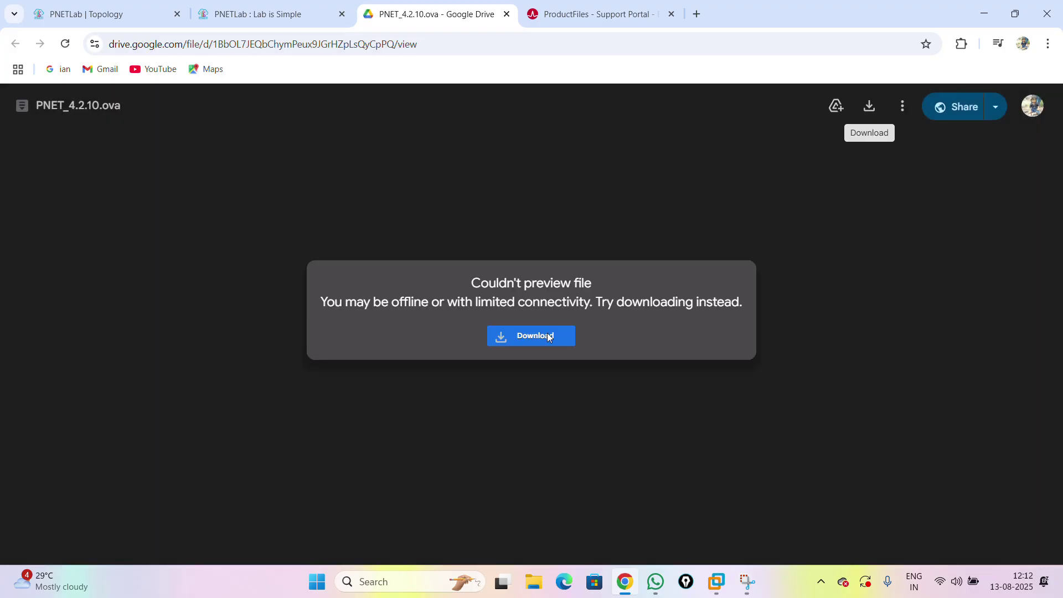
left_click(270, 16)
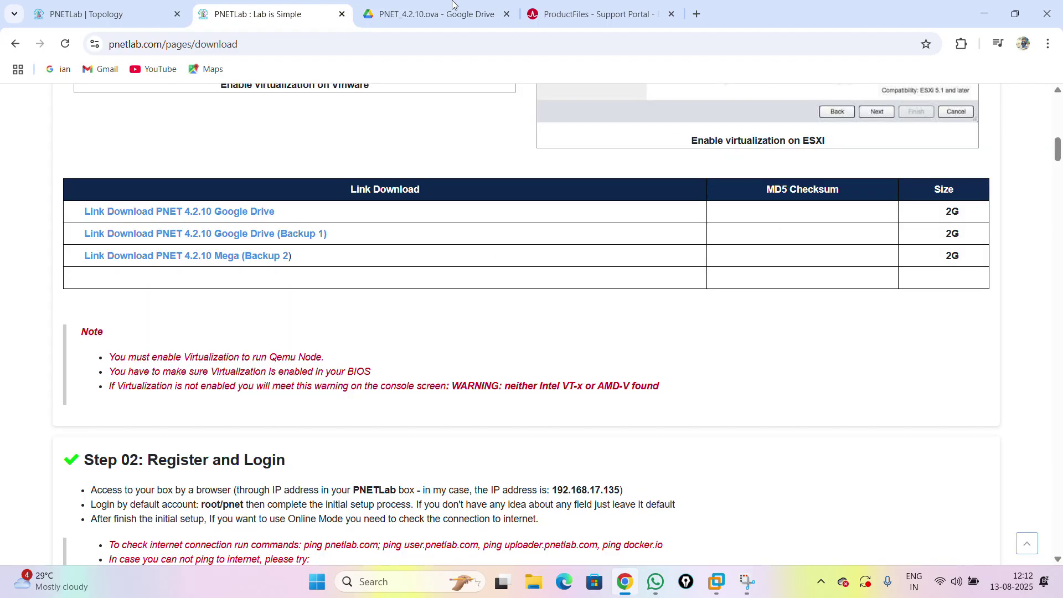
left_click(128, 12)
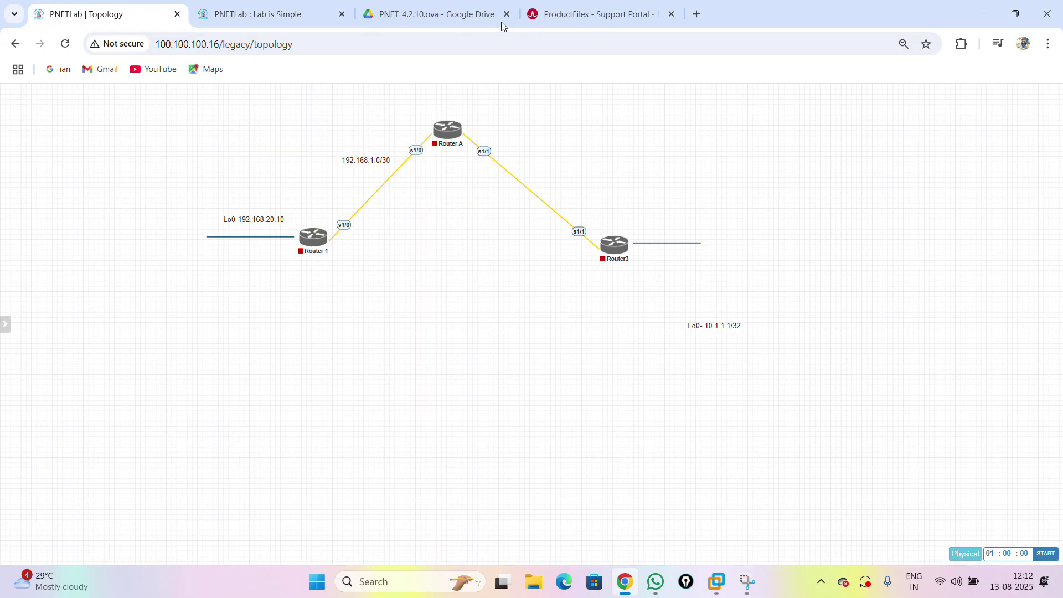
- Open the PNET_4.2.10 appliance file from D:\Downloads in VMware Workstation Pro
left_click(714, 581)
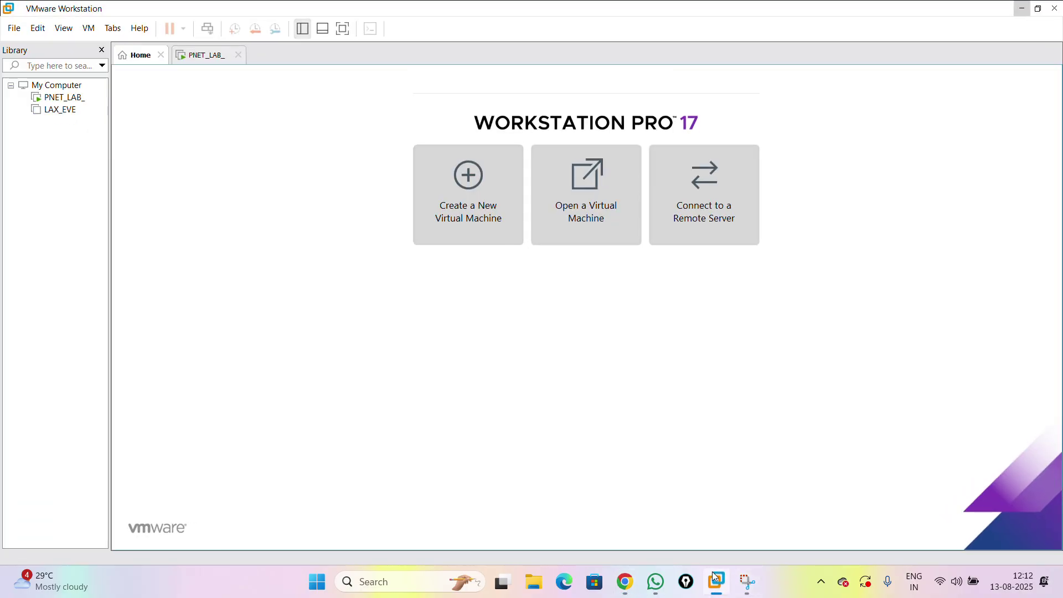
left_click(584, 190)
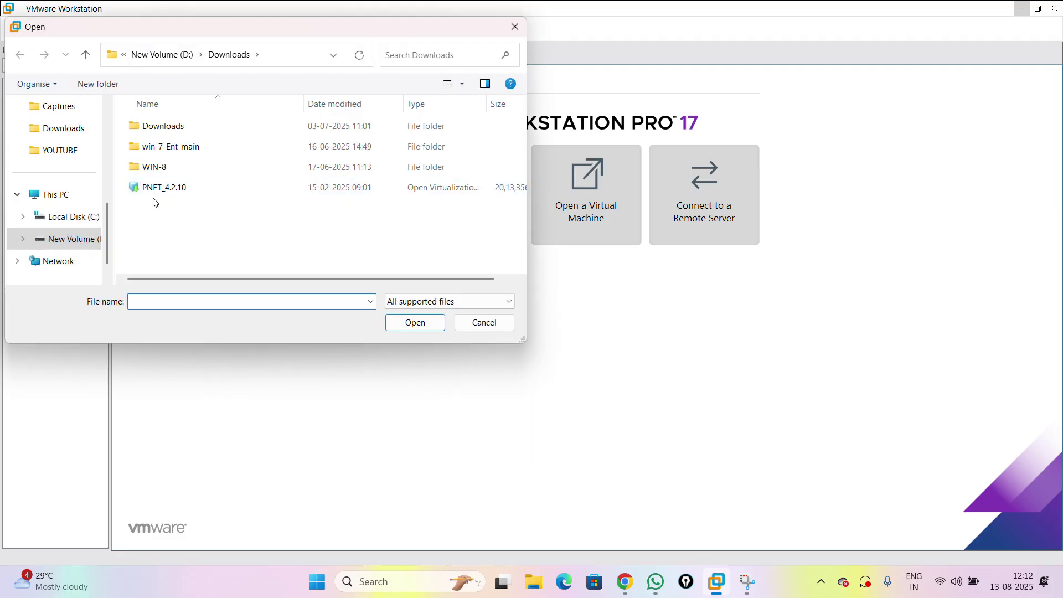
left_click(169, 188)
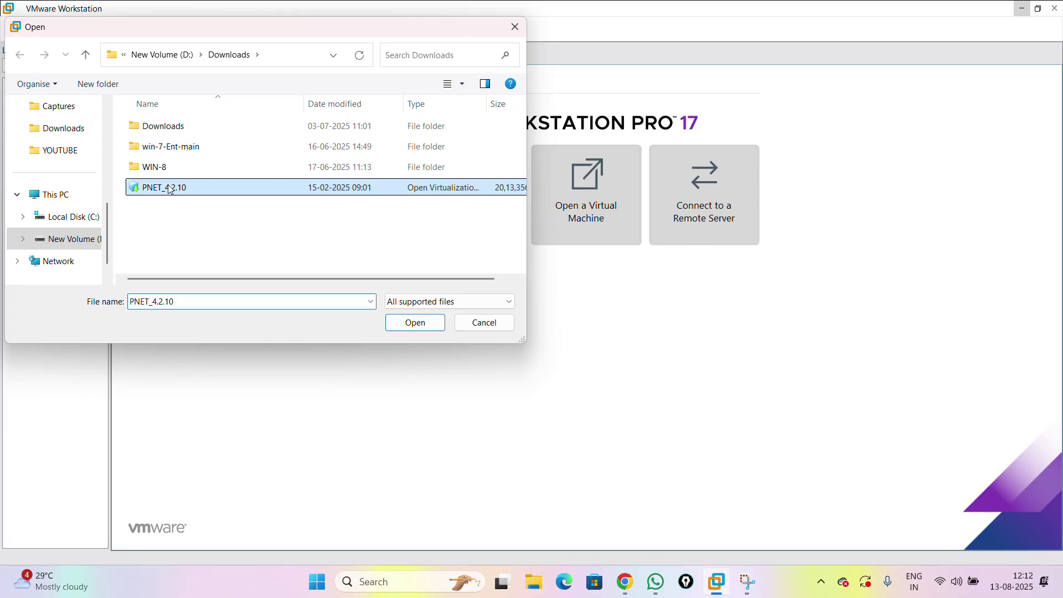
left_click(424, 324)
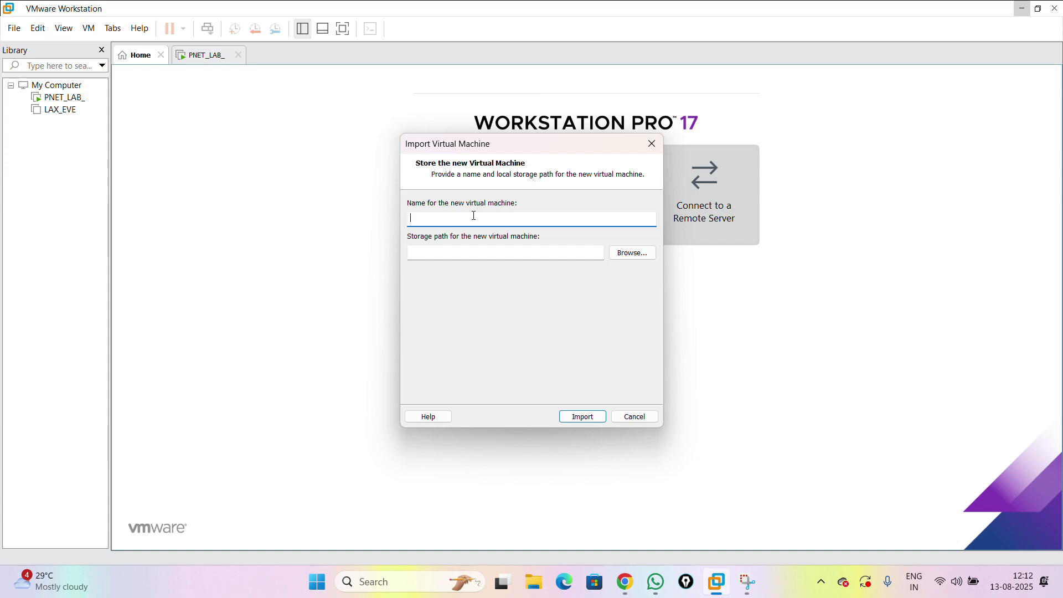
- Name the VM PNET_LAB_SETUP and set its storage to a newly created folder inside D:\PNET
type("PNET_")
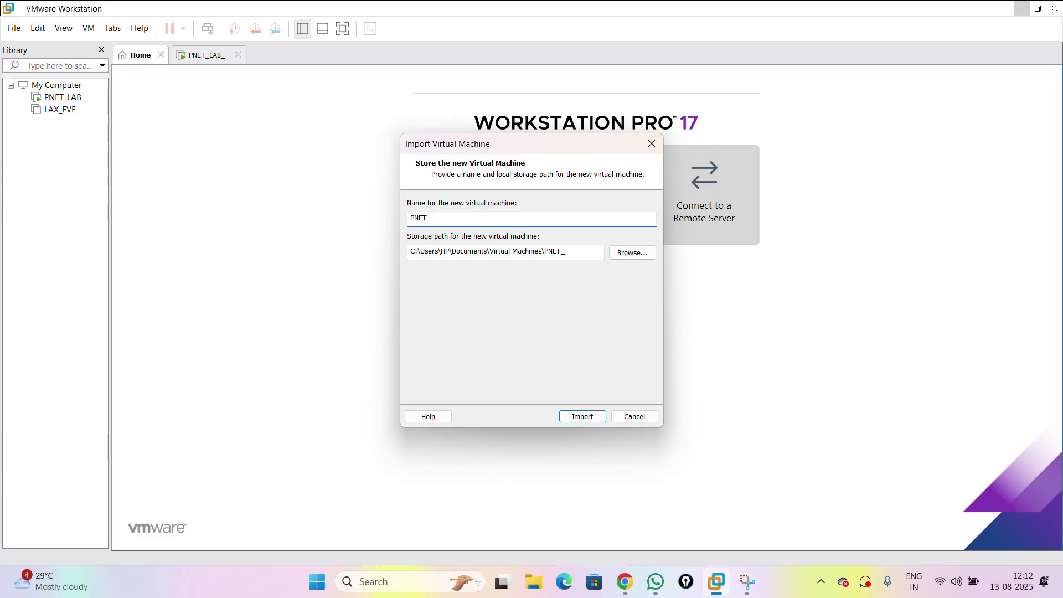
type("LAB_SETUP")
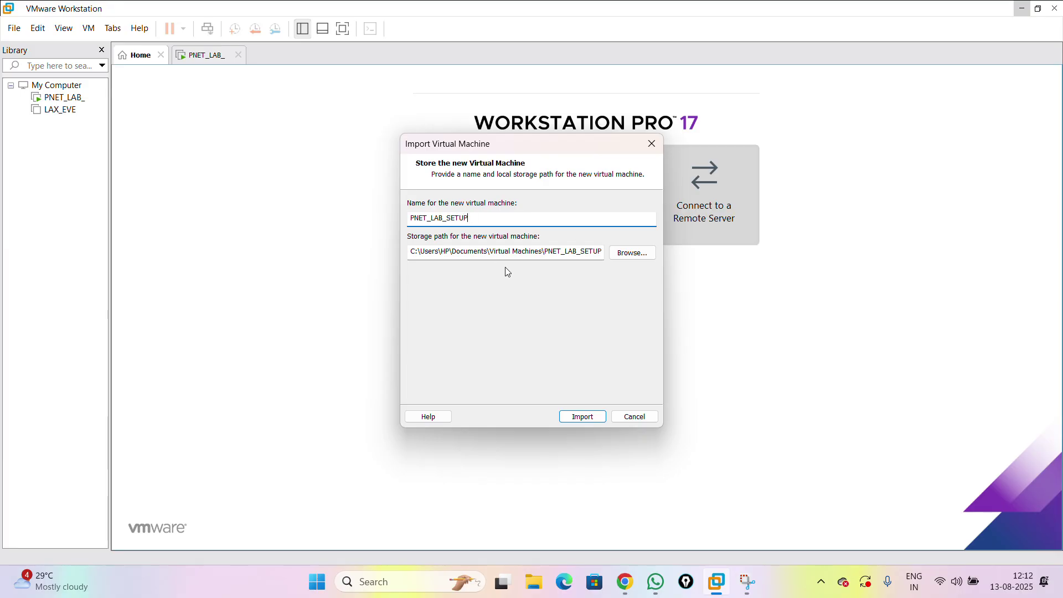
left_click(630, 253)
scroll(518, 302, "down", 5)
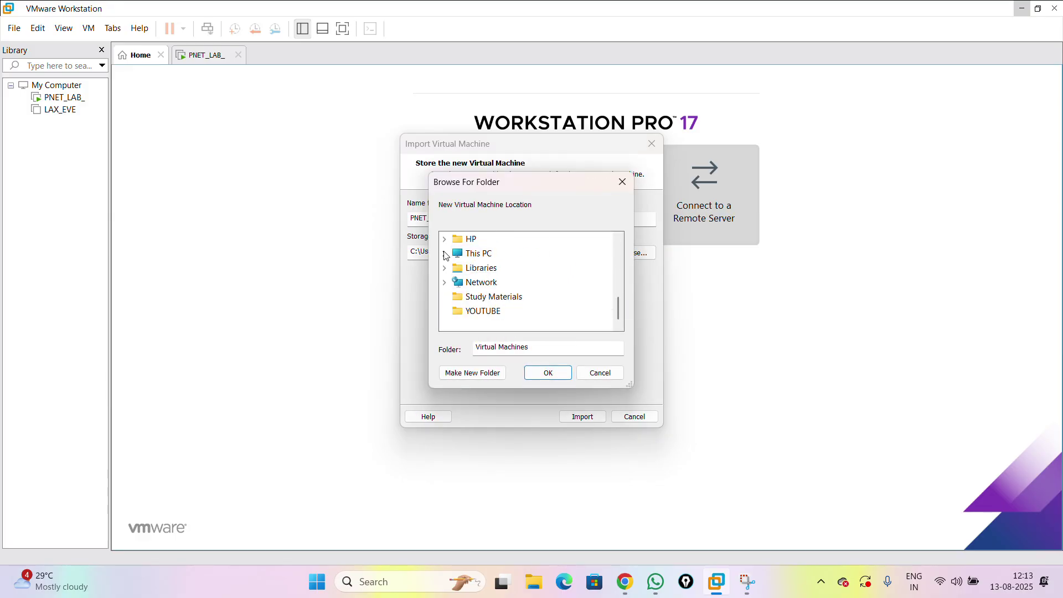
left_click(444, 253)
double_click(479, 280)
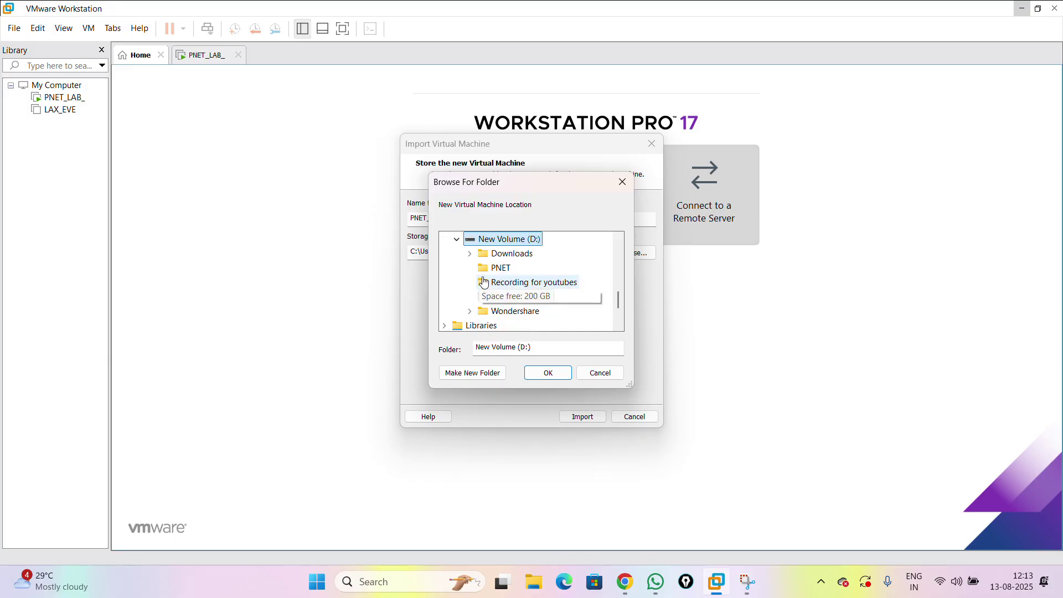
left_click(501, 268)
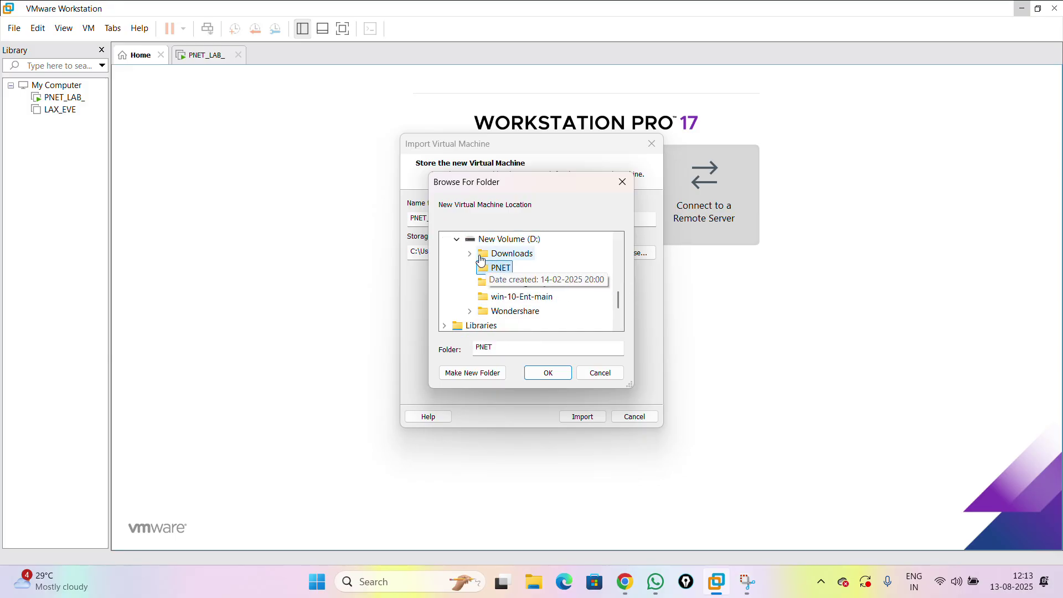
left_click(472, 372)
type("PNET")
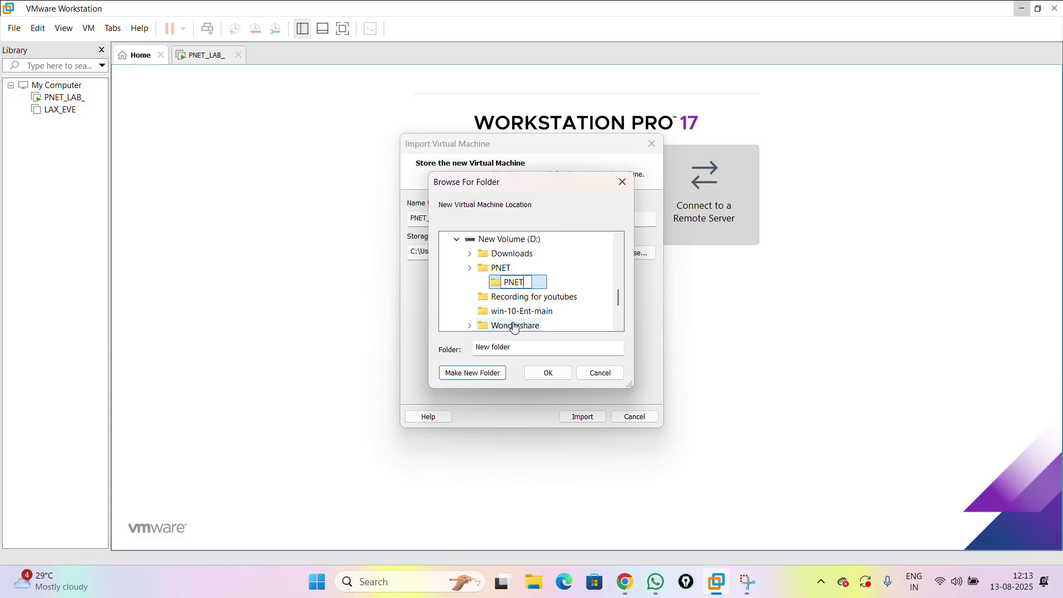
type("_LAB")
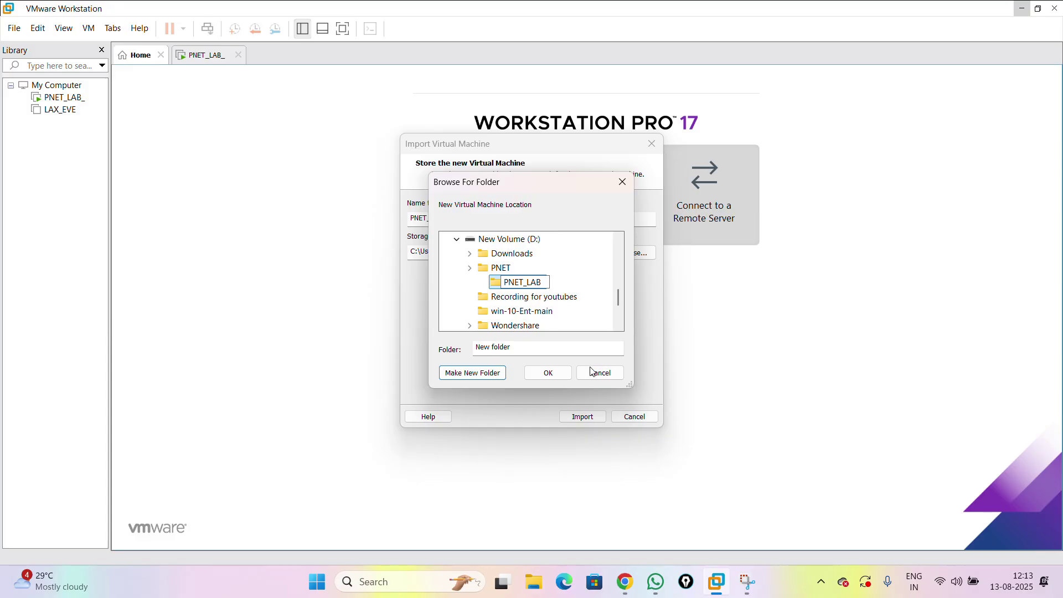
left_click(549, 373)
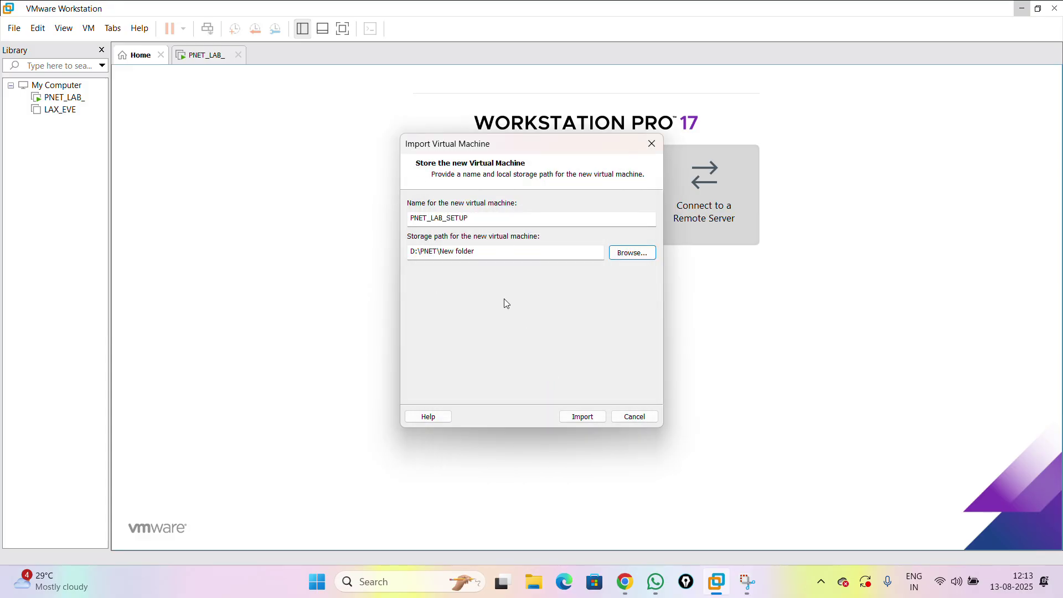
- Start importing PNET_LAB_SETUP, then switch over to Chrome while it runs
left_click(582, 417)
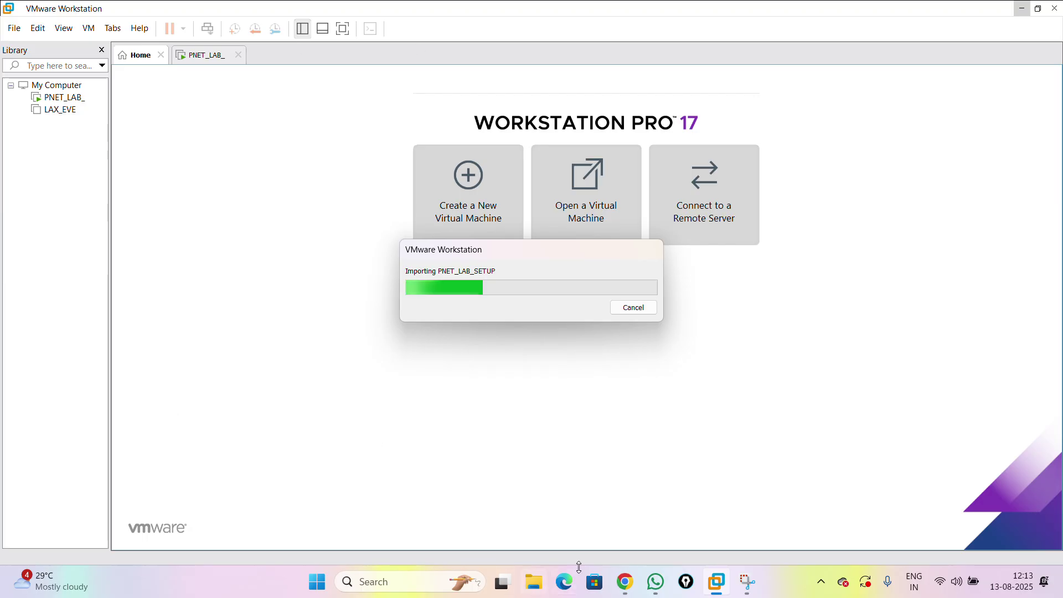
left_click(634, 586)
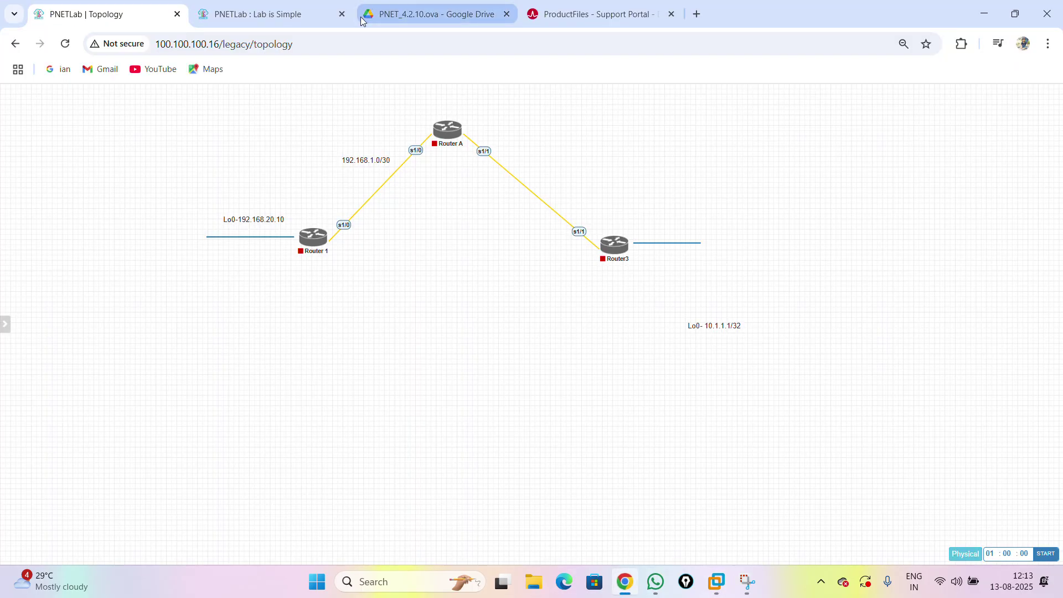
- Read through the 'PNETLab : Lab is Simple' guide tab, then return to VMware Workstation Pro
left_click(301, 18)
scroll(357, 361, "down", 5)
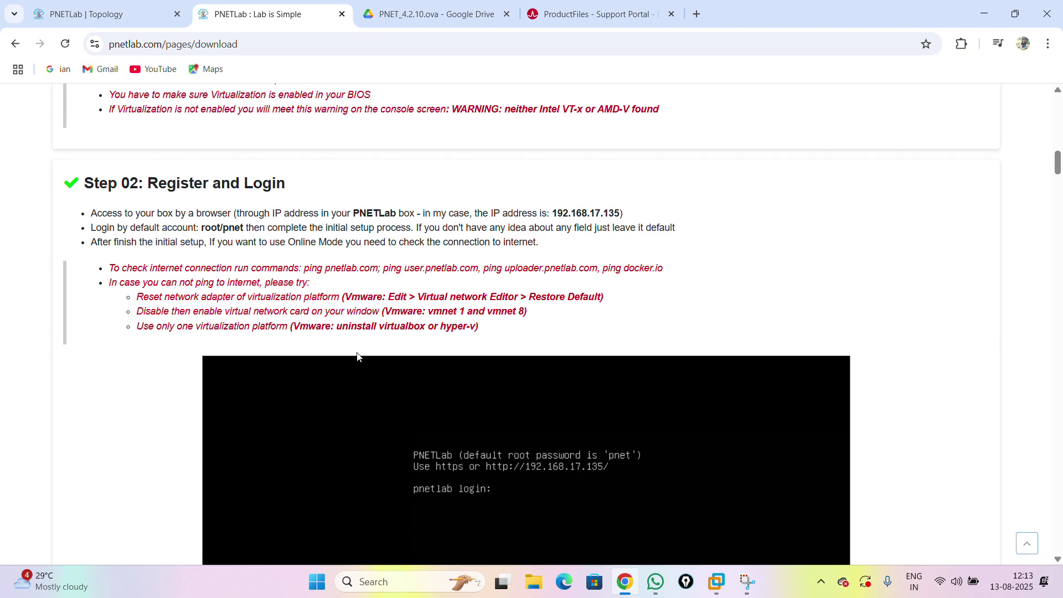
scroll(364, 240, "down", 12)
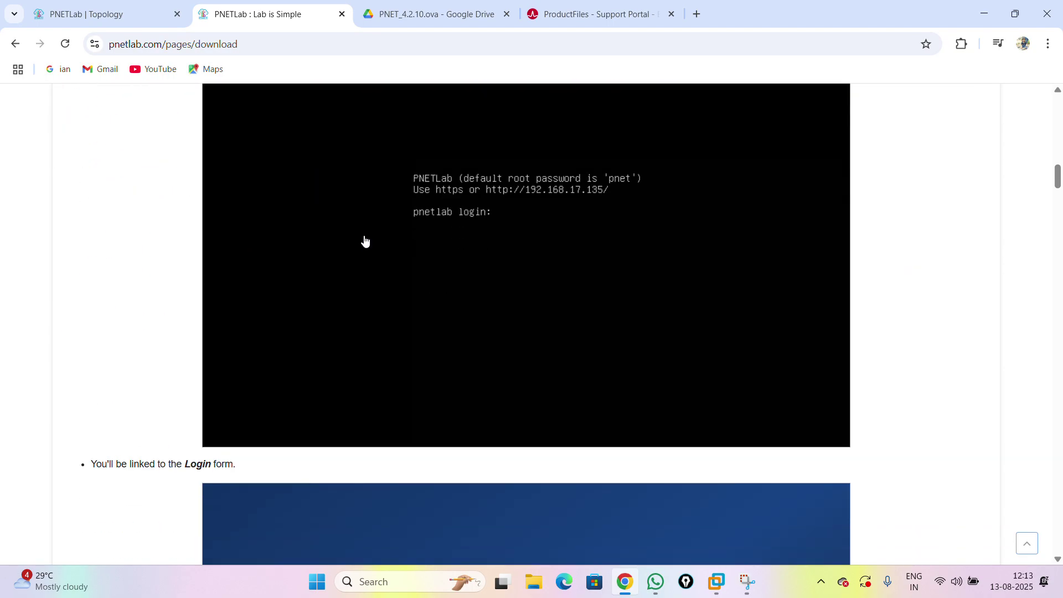
scroll(364, 240, "down", 13)
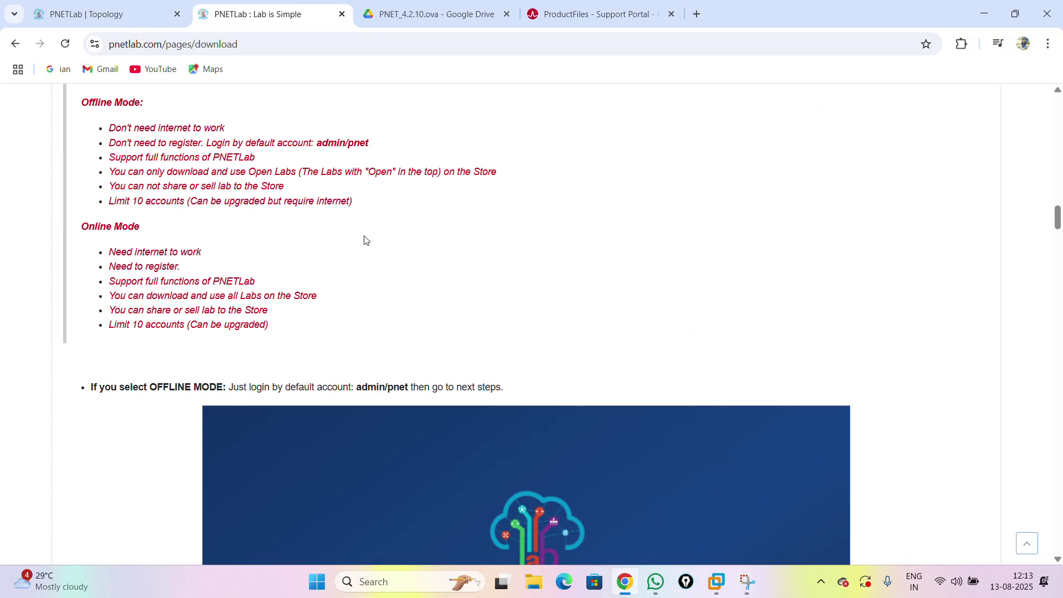
scroll(364, 240, "down", 4)
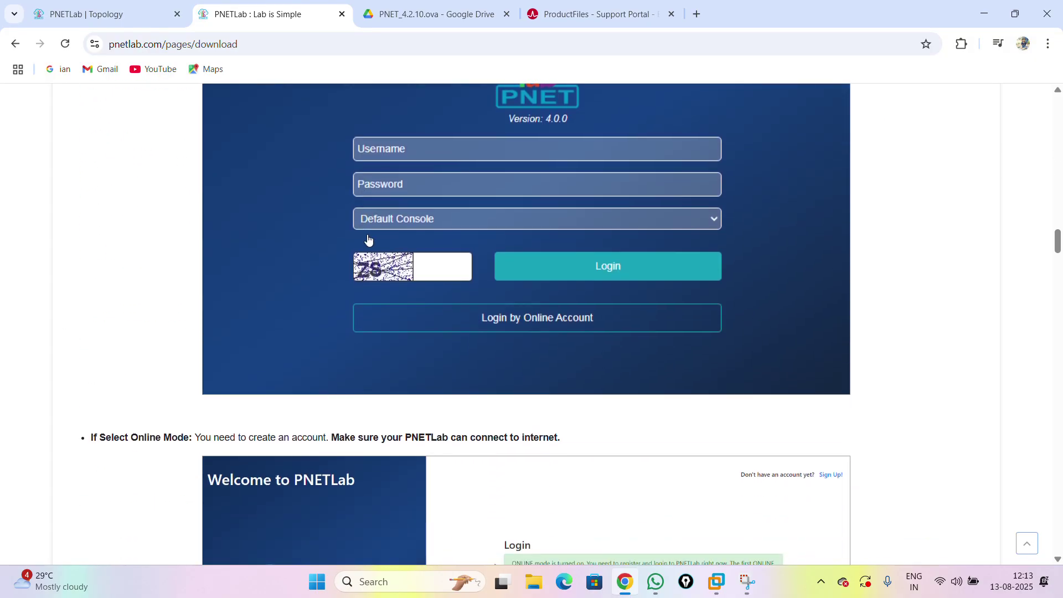
scroll(472, 238, "down", 5)
scroll(472, 238, "down", 18)
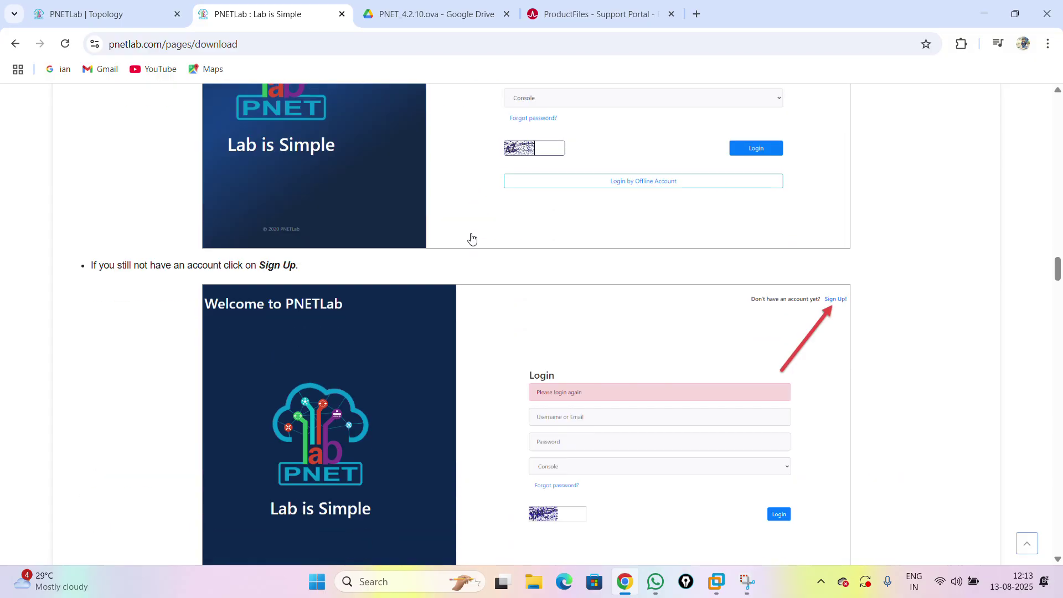
scroll(472, 238, "down", 15)
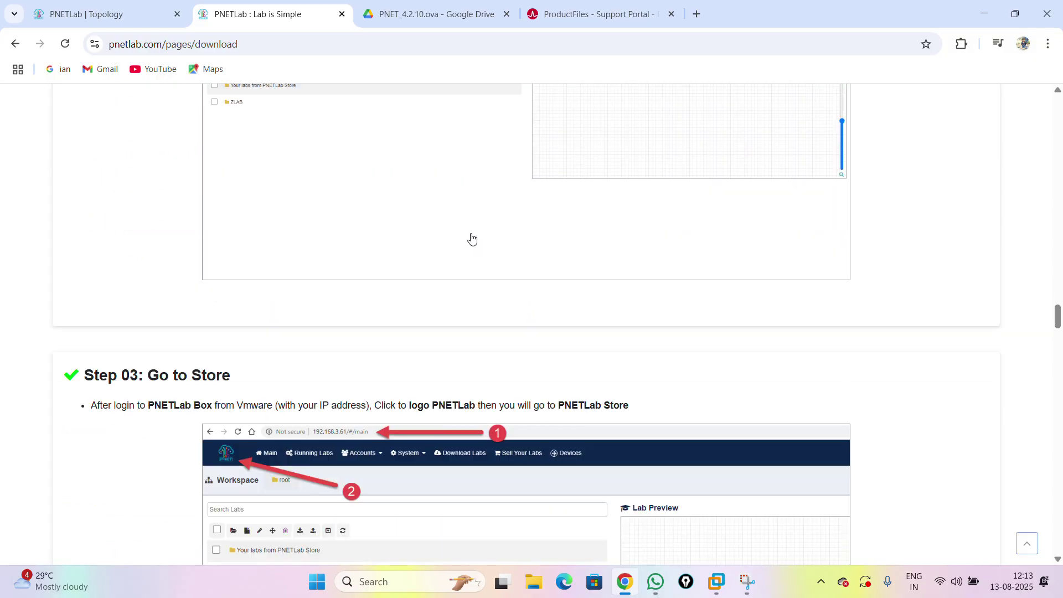
scroll(472, 239, "down", 20)
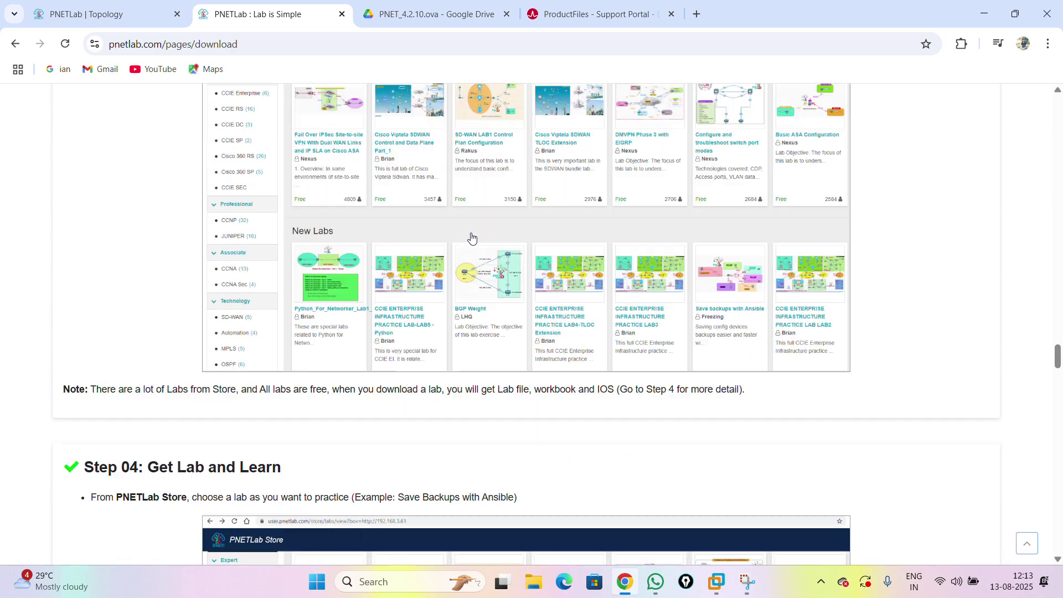
scroll(472, 238, "down", 20)
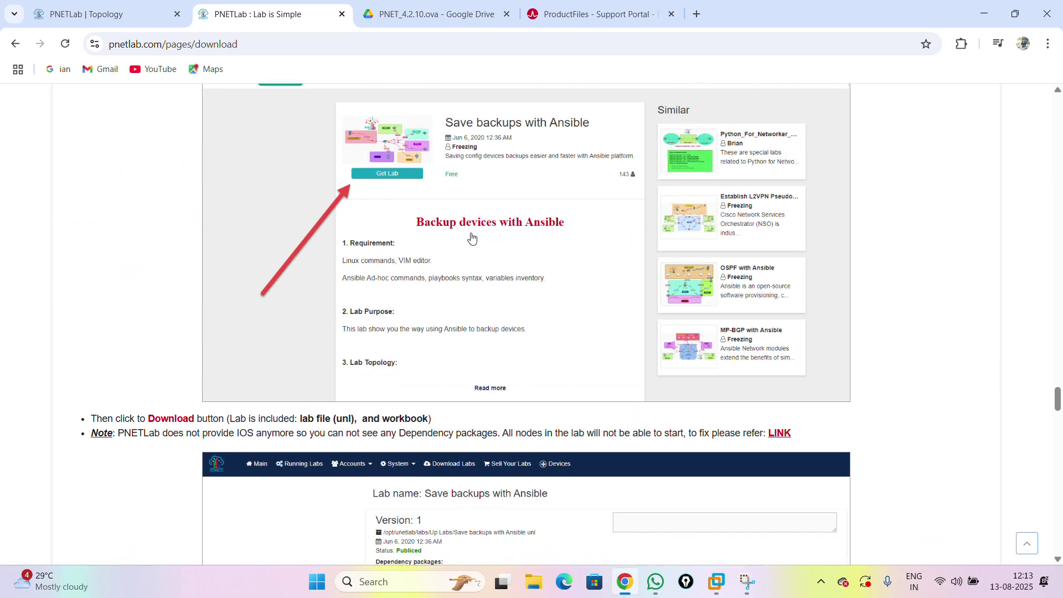
scroll(472, 239, "down", 6)
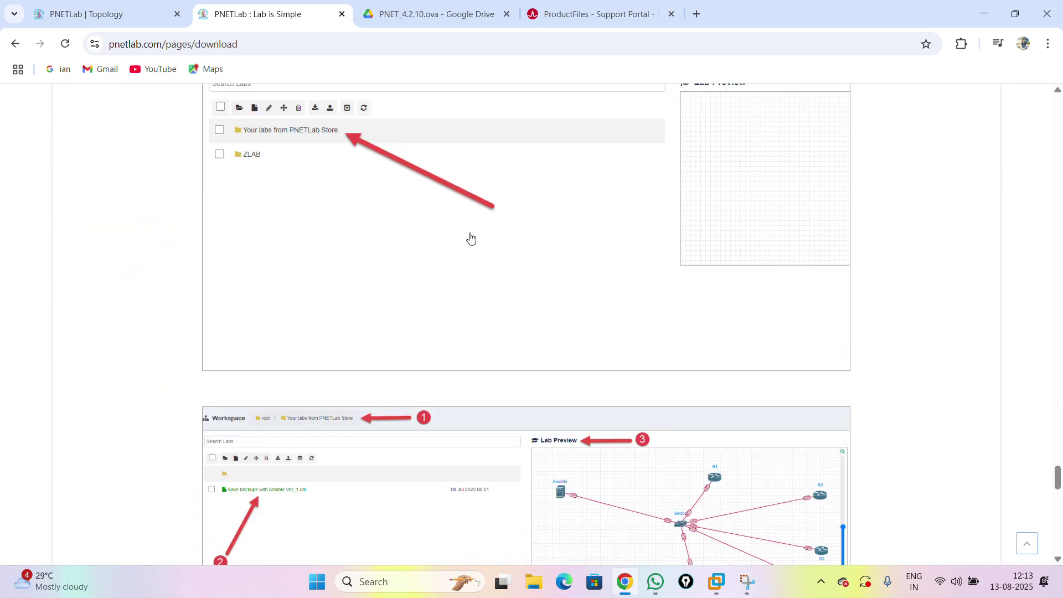
scroll(472, 238, "up", 12)
scroll(470, 238, "up", 5)
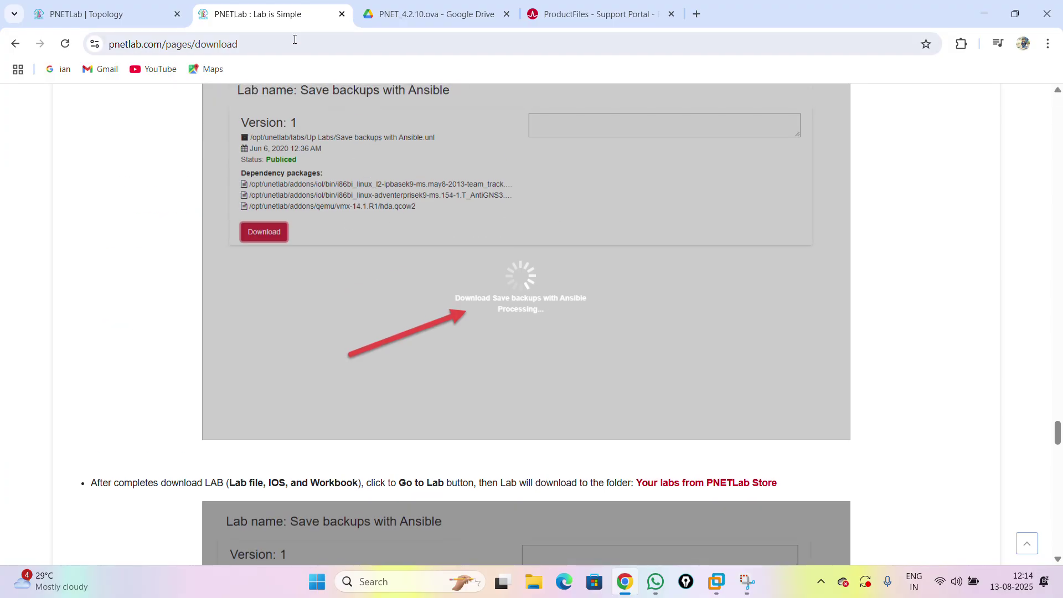
left_click(717, 581)
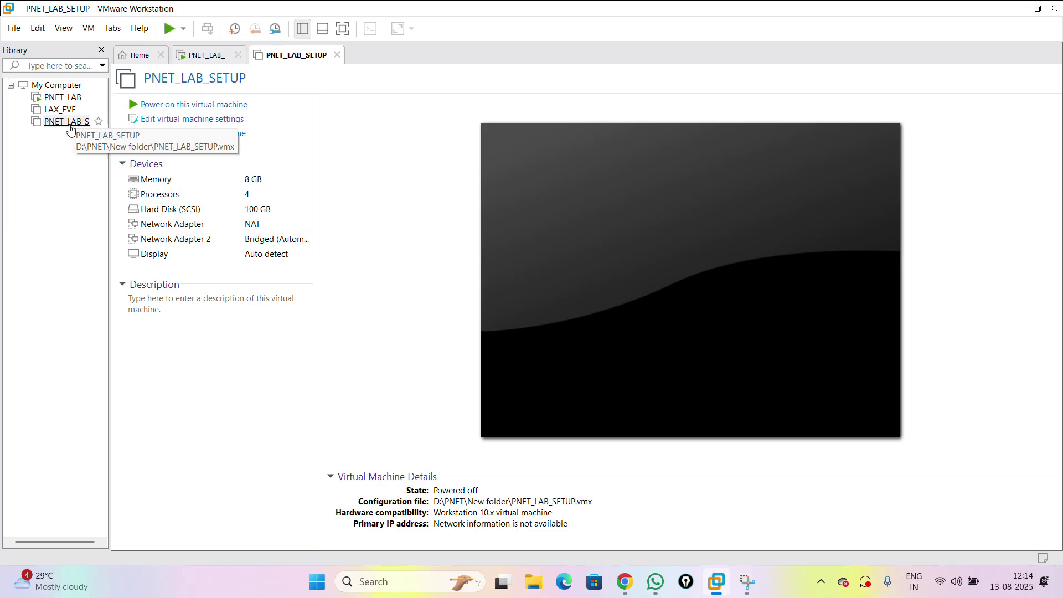
- Open PNET_LAB_SETUP's Virtual Machine Settings, where memory shows 8192 MB
left_click(159, 119)
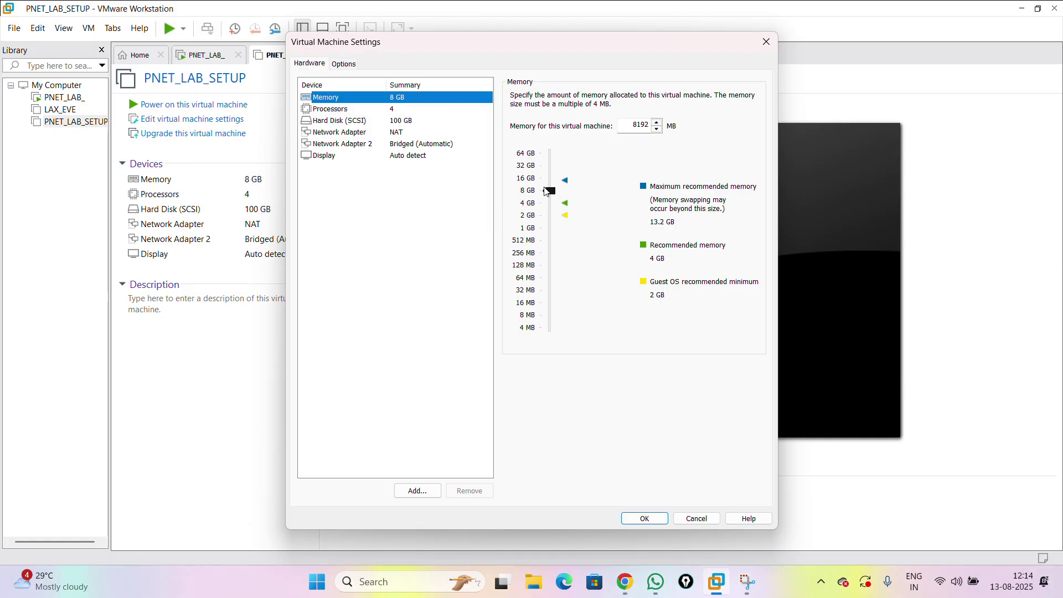
- Set 2 cores per processor for 8 cores total, and review the hard disk and network adapters
left_click(377, 109)
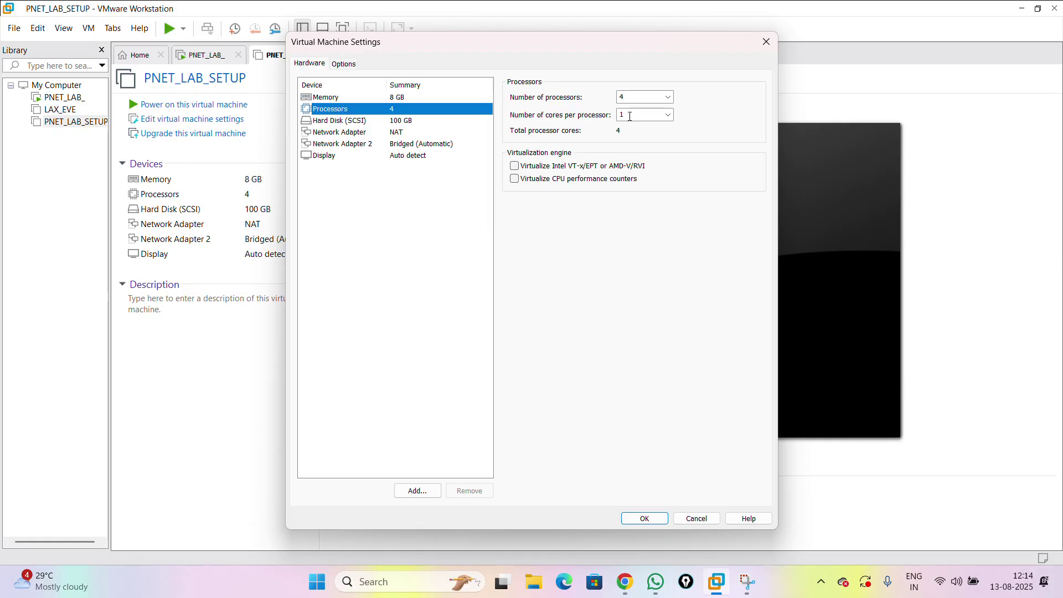
left_click(643, 115)
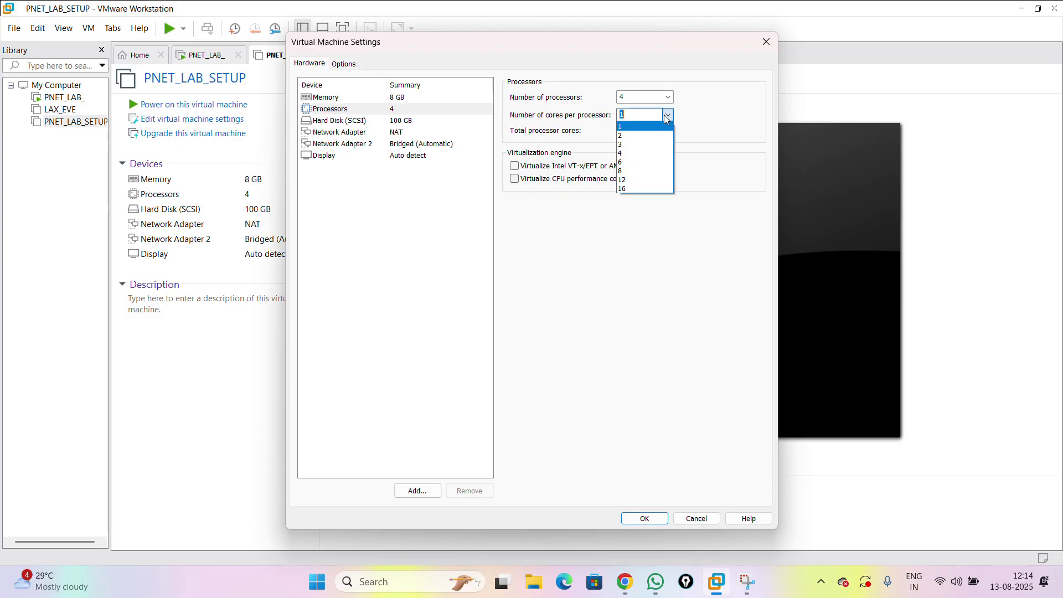
left_click(634, 135)
left_click(390, 215)
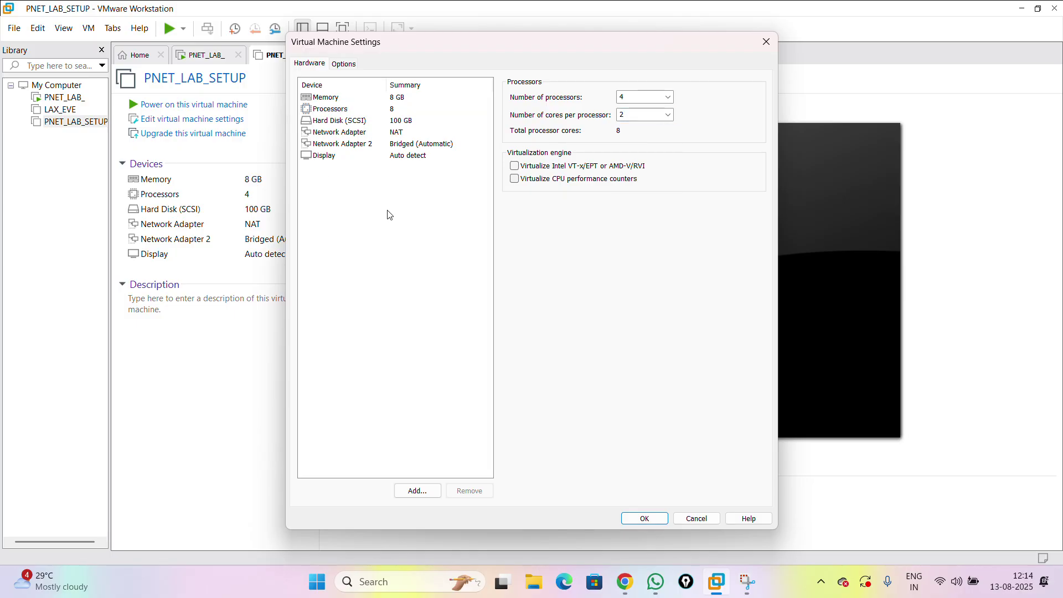
left_click(348, 122)
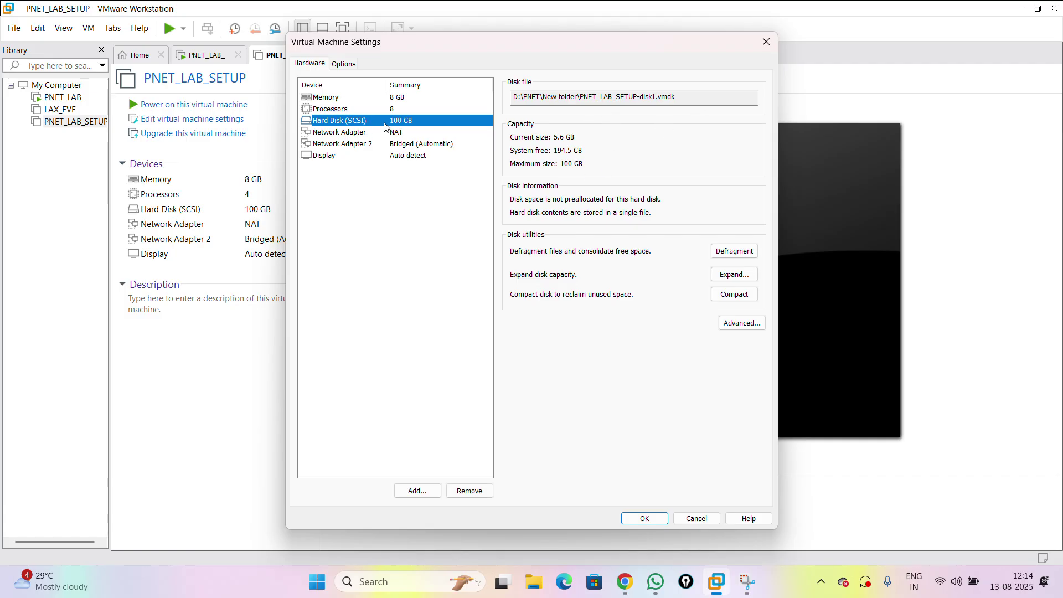
left_click(408, 133)
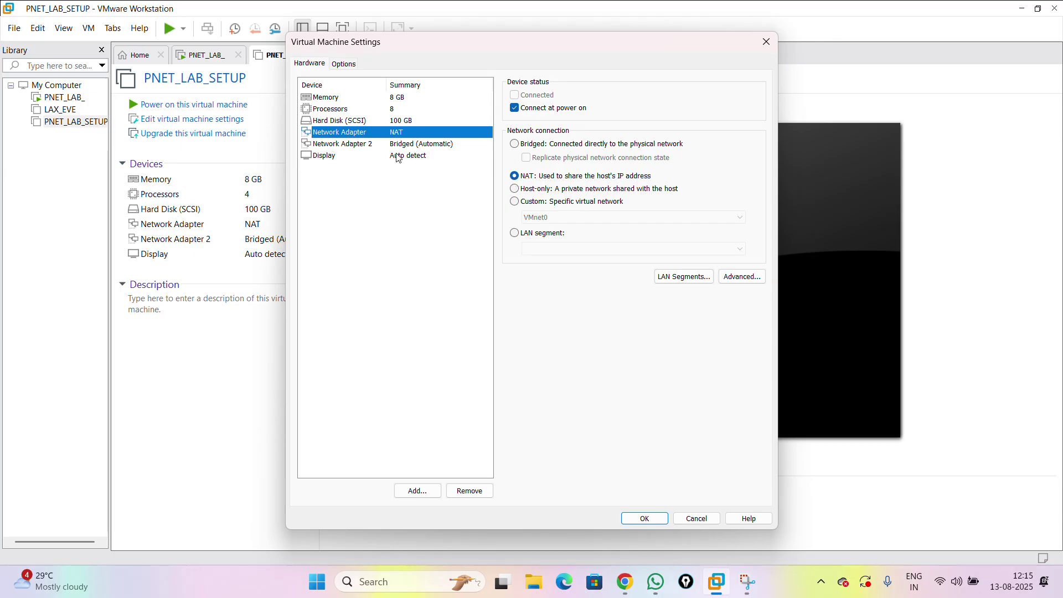
left_click(364, 145)
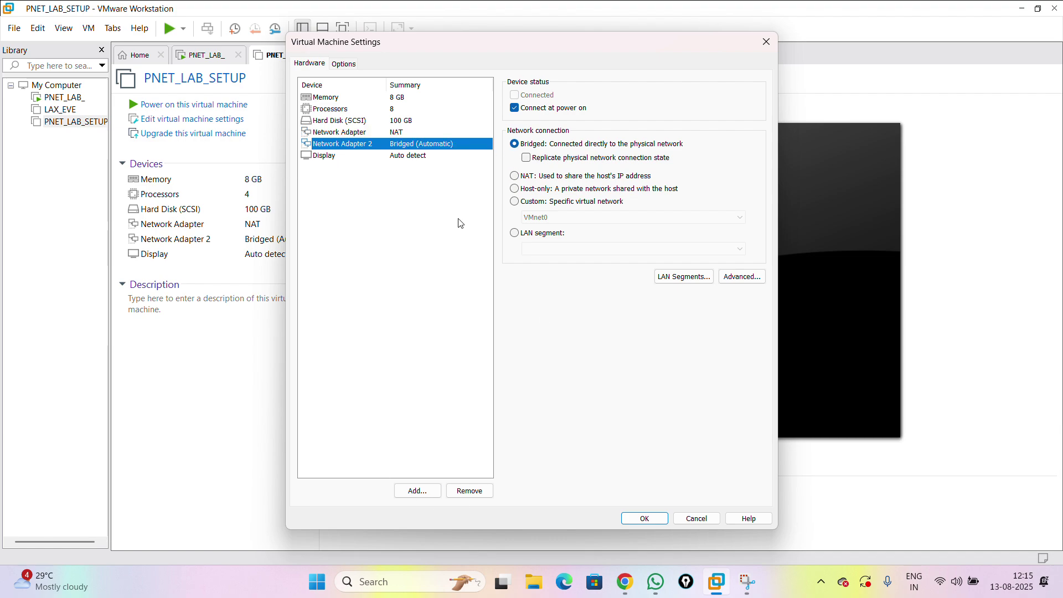
- Enable 'Virtualize Intel VT-x/EPT or AMD-V/RVI' and save the settings
left_click(342, 109)
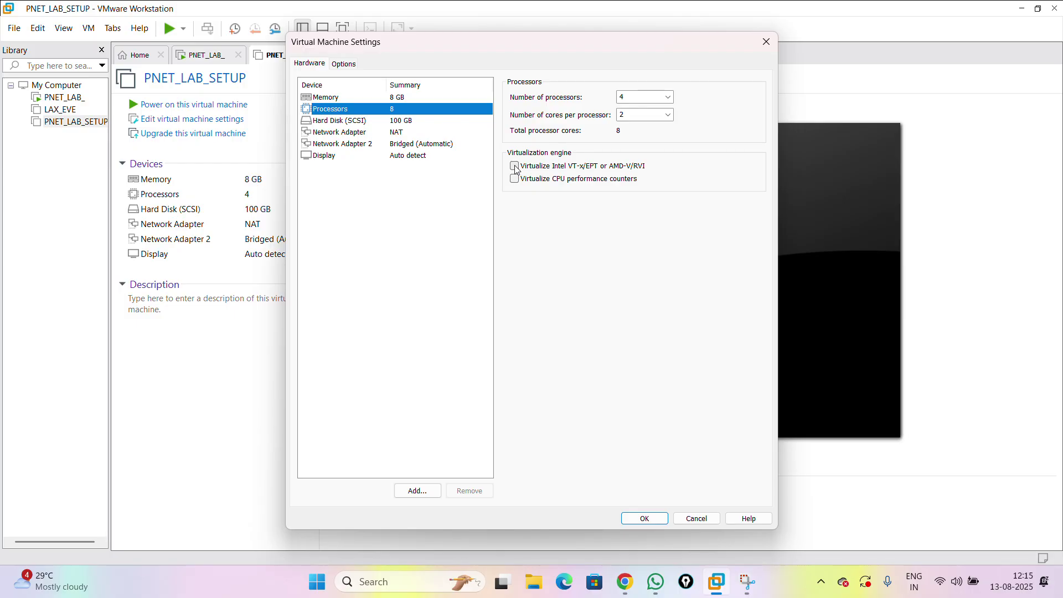
left_click(515, 166)
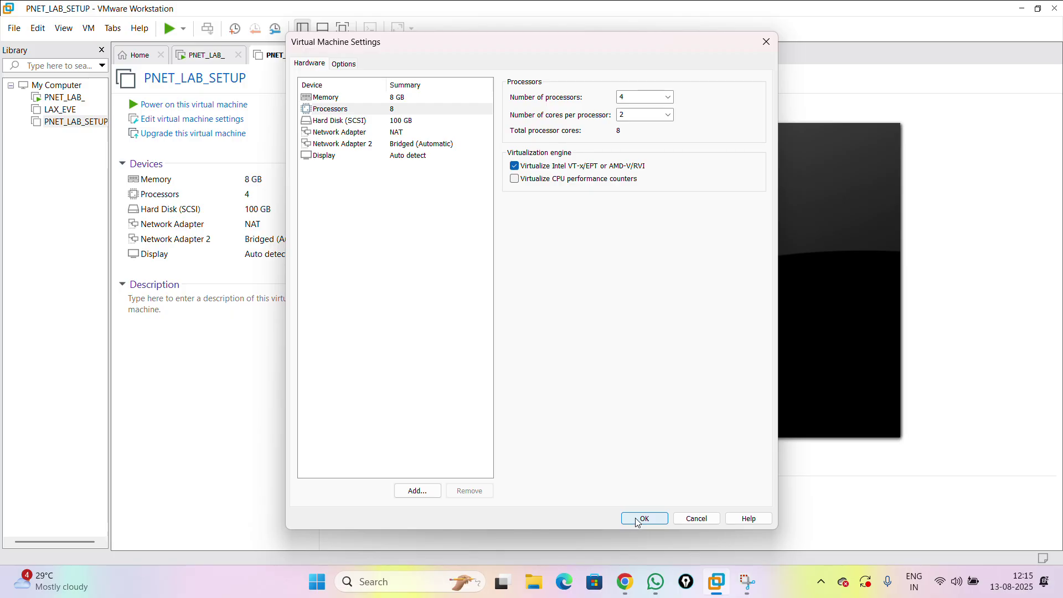
left_click(637, 519)
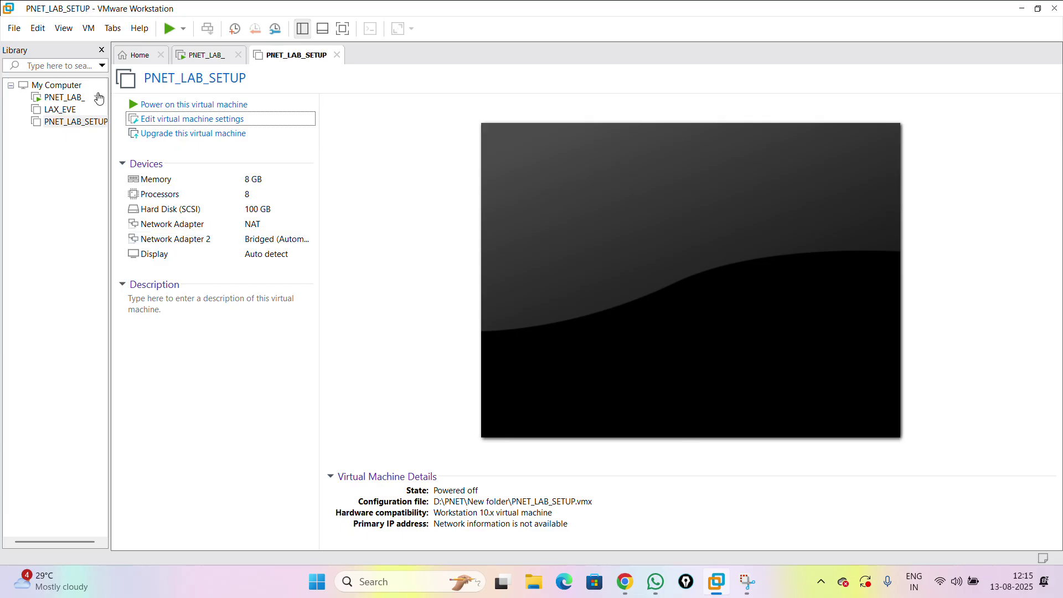
left_click(177, 105)
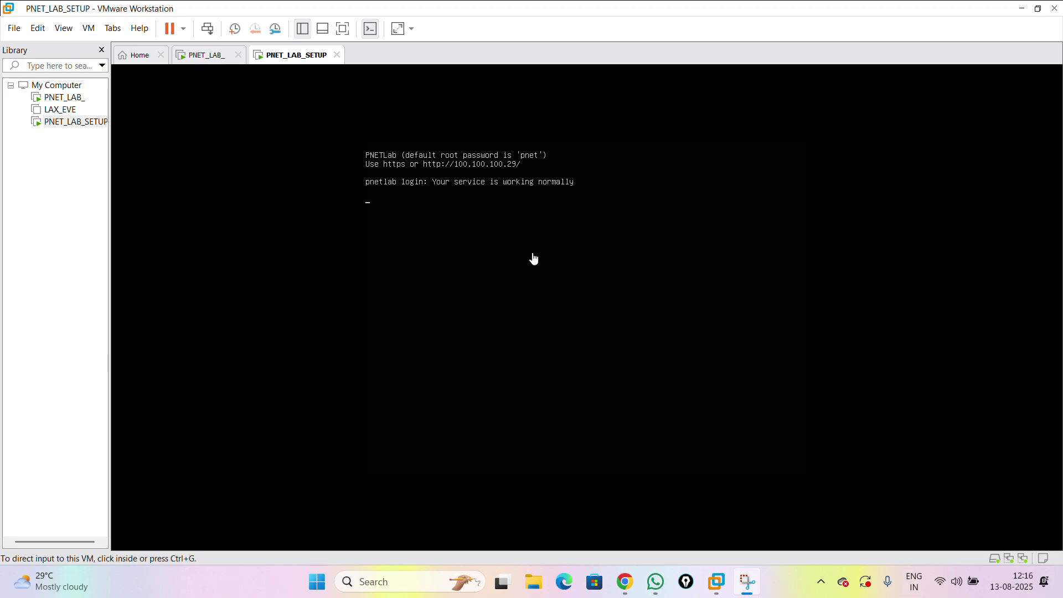
- Log in as root at the PNETLab console to start the first-boot wizard
left_click(534, 258)
key("Return")
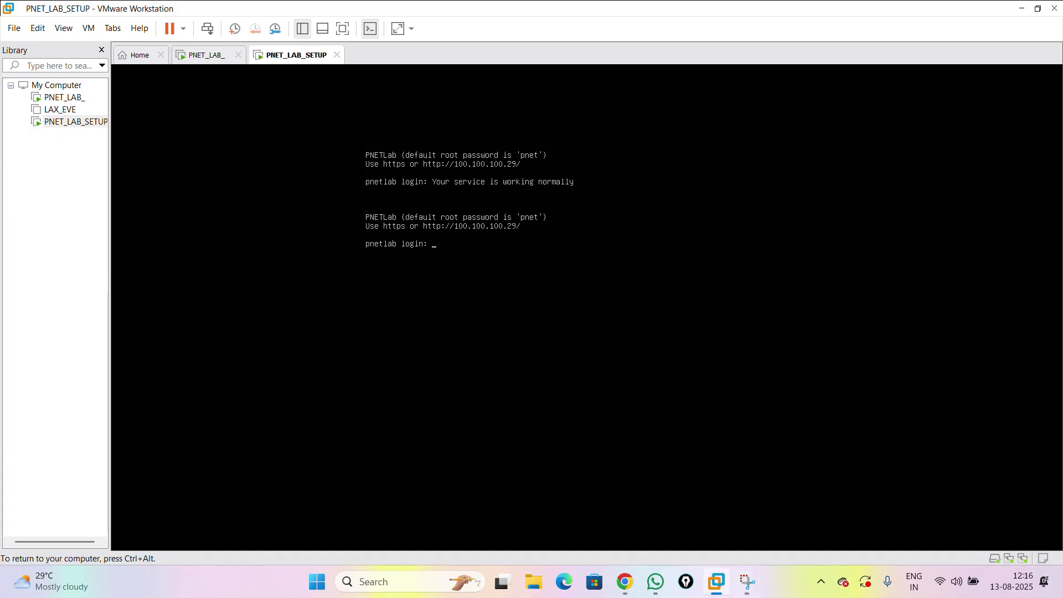
type("root")
key("Return")
key("Return")
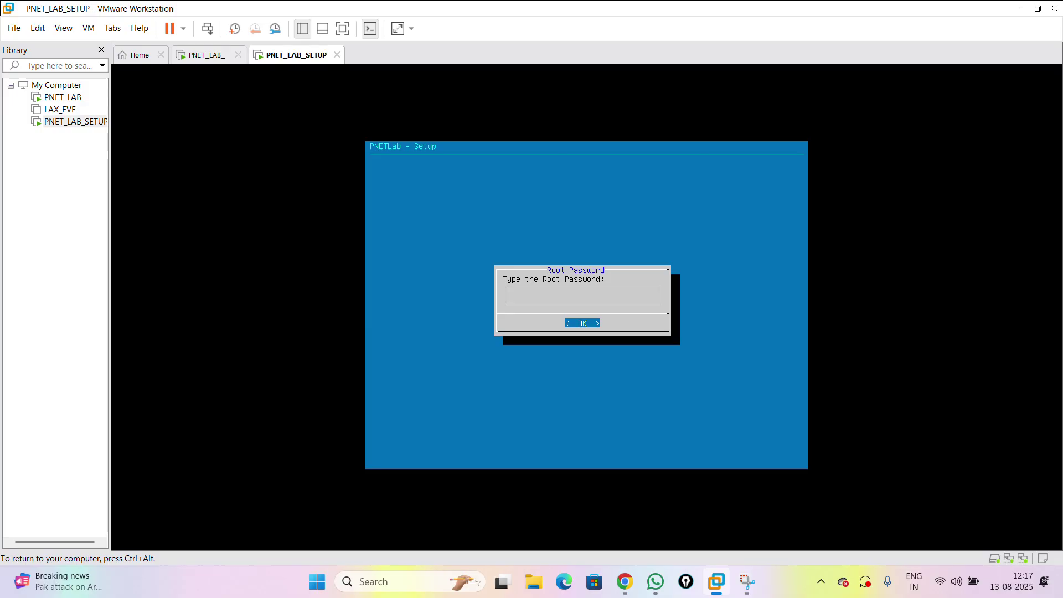
- Set the new root password, then keep the default DNS domain, DHCP, NTP and direct internet connection
key("Return")
key("Return")
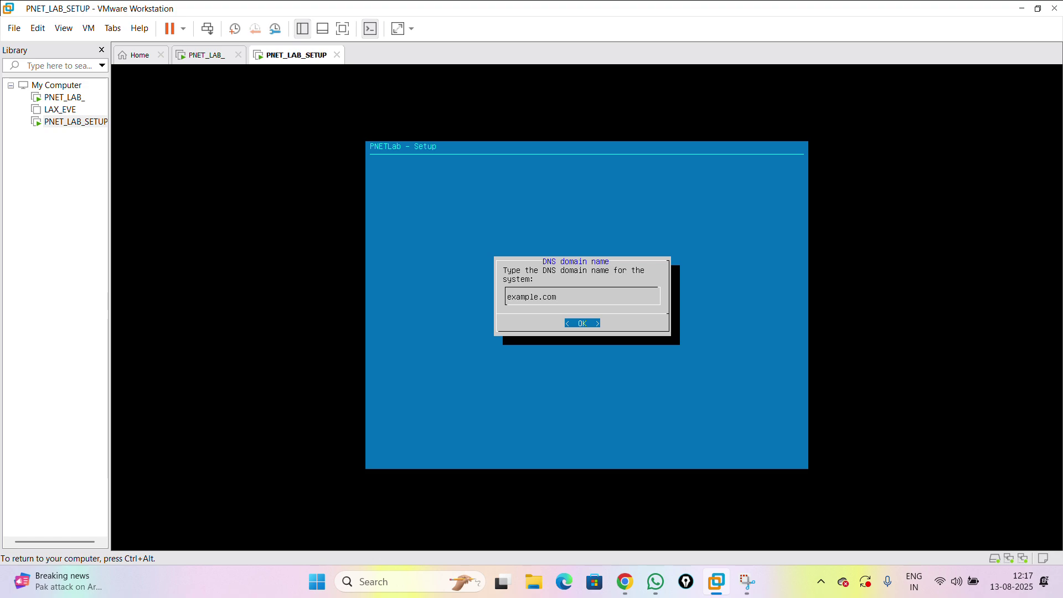
key("Return")
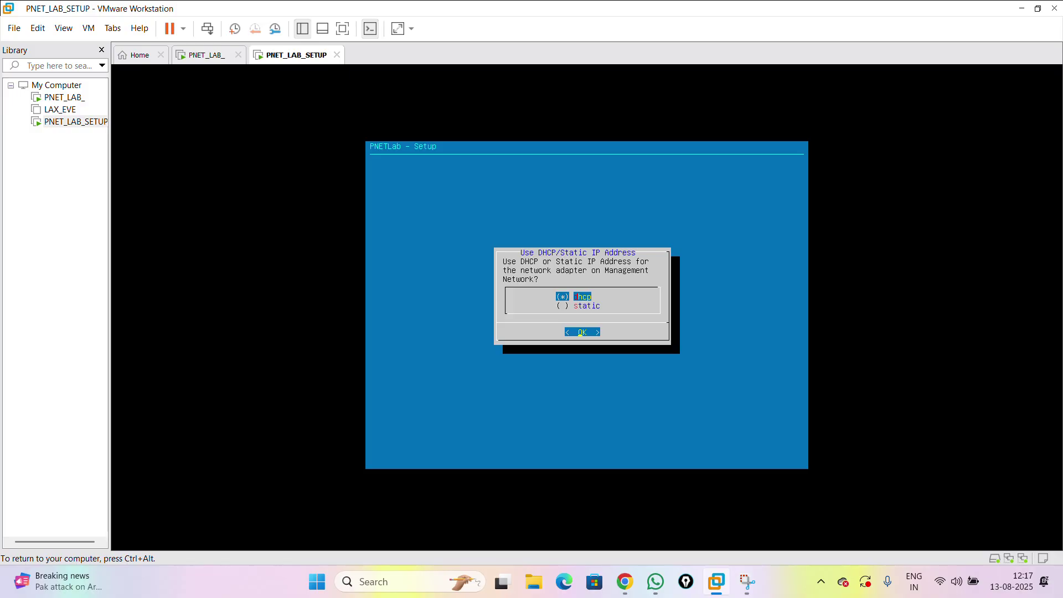
key("Return")
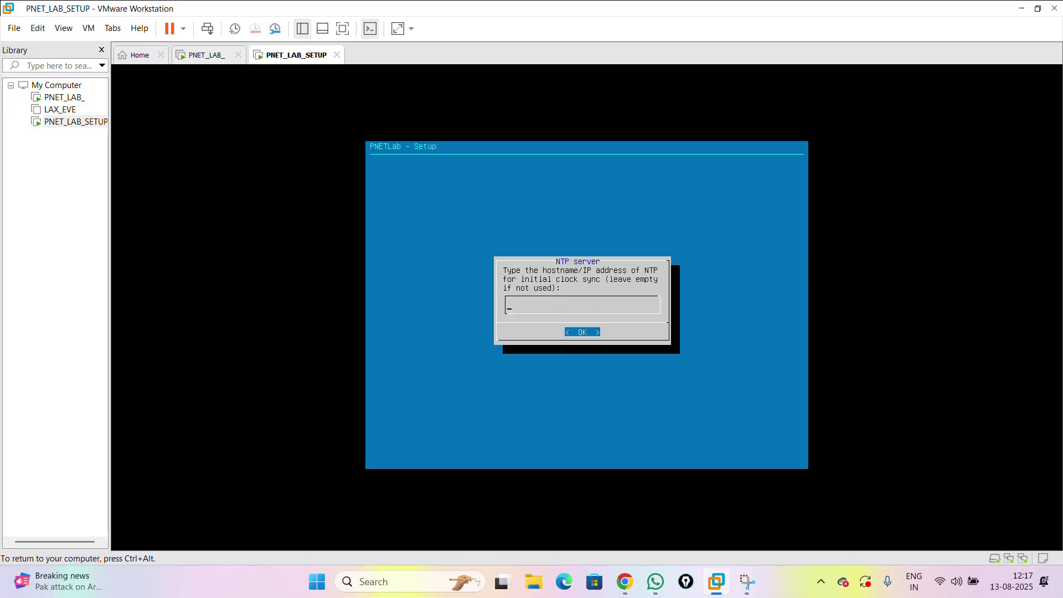
key("Return")
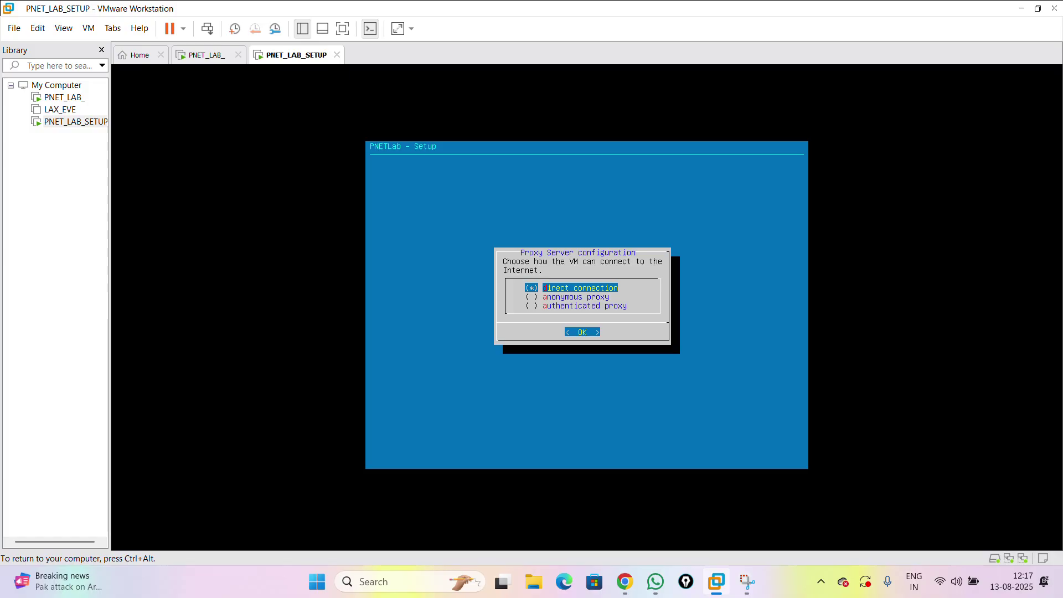
key("Return")
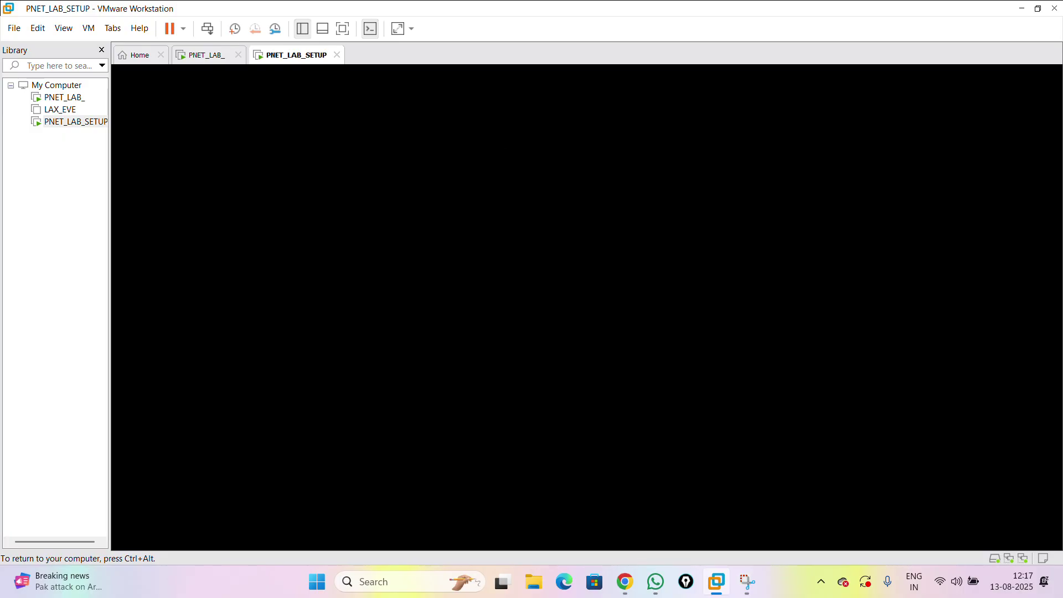
- Log in as root with the default password, reaching the Ubuntu shell with pnet0 at 100.100.100.29
key("ctrl+alt")
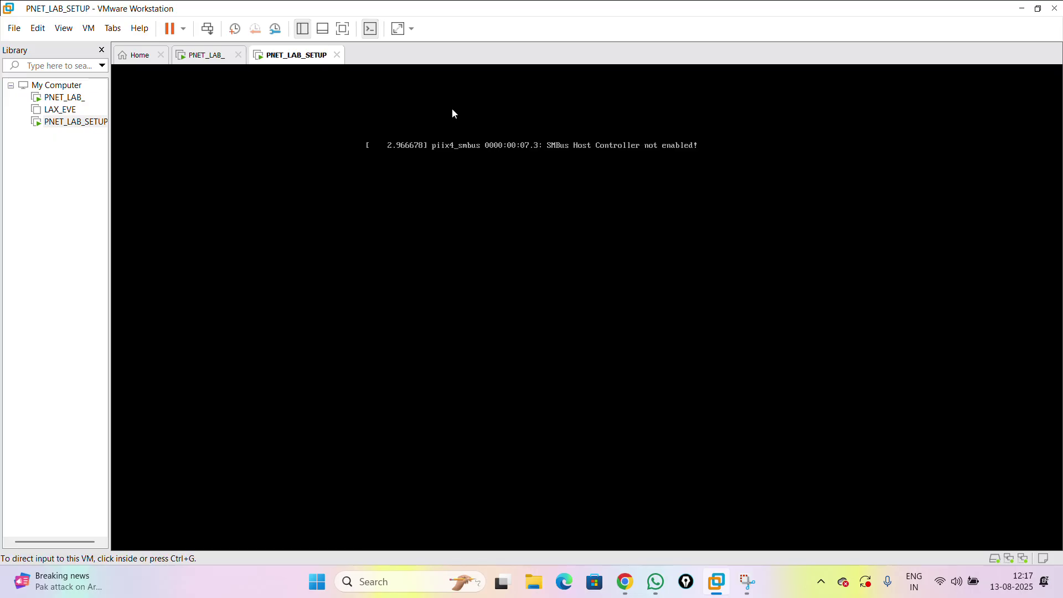
left_click(682, 271)
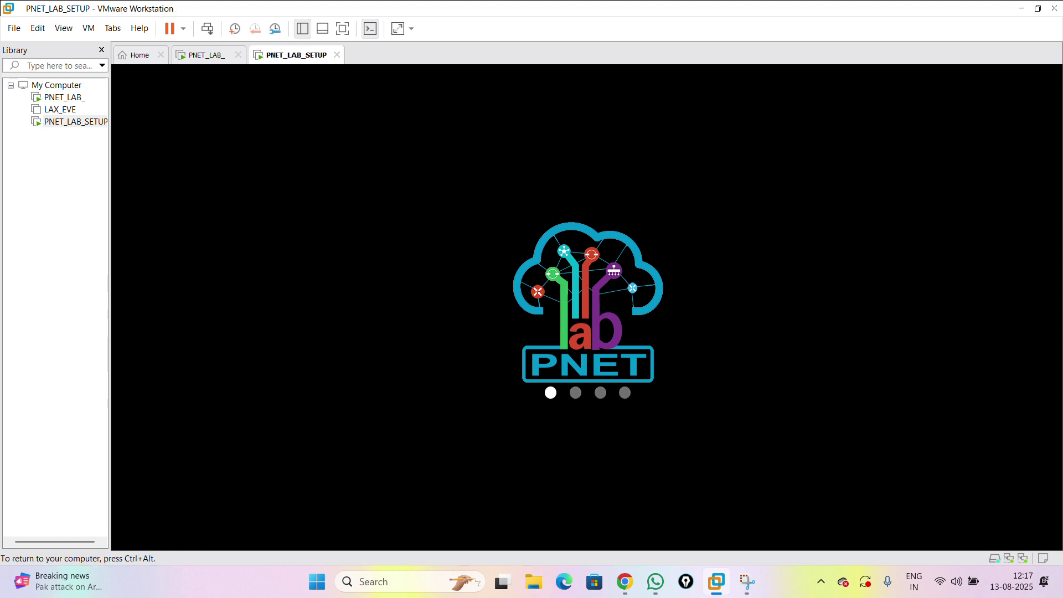
key("ctrl+alt")
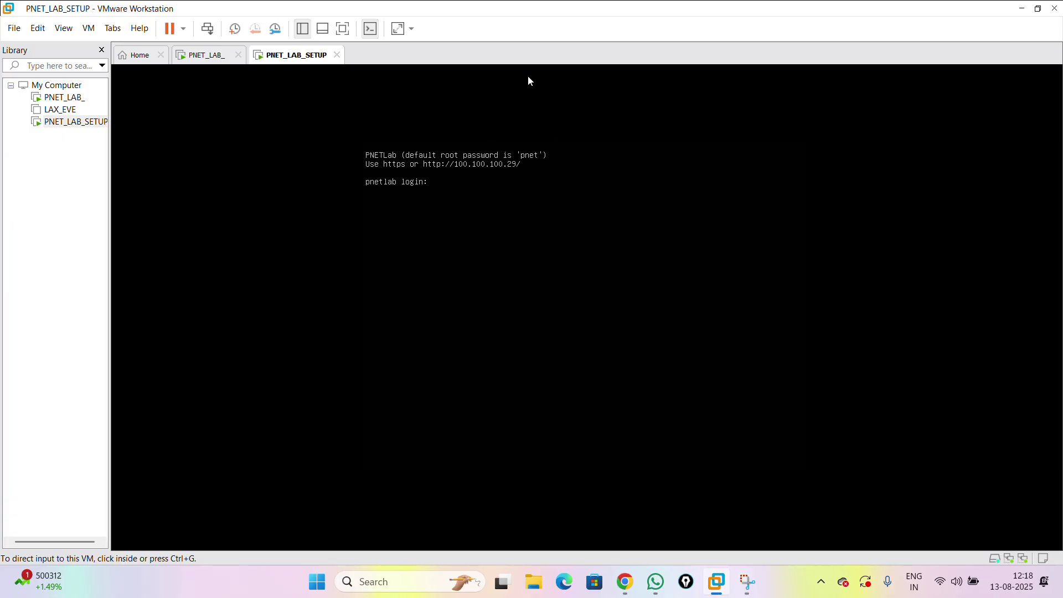
left_click(529, 97)
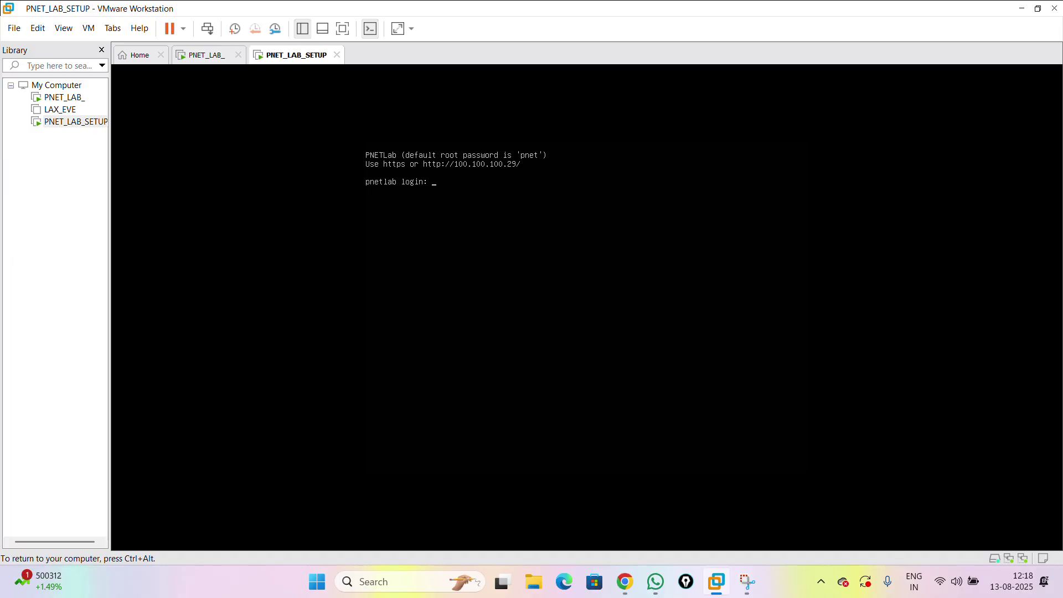
type("root")
key("Return")
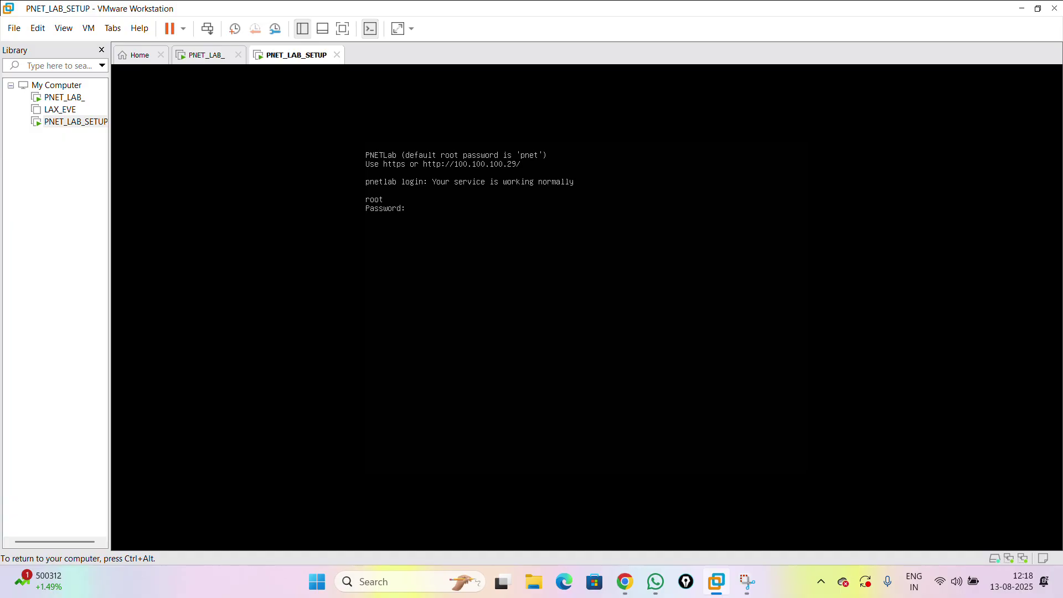
key("Return")
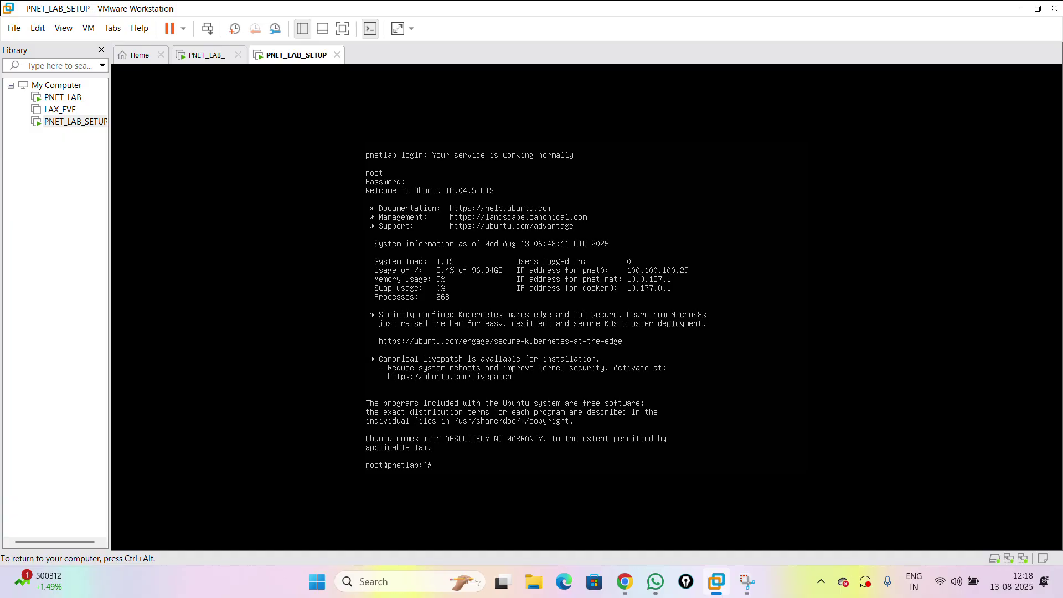
key("ctrl+alt")
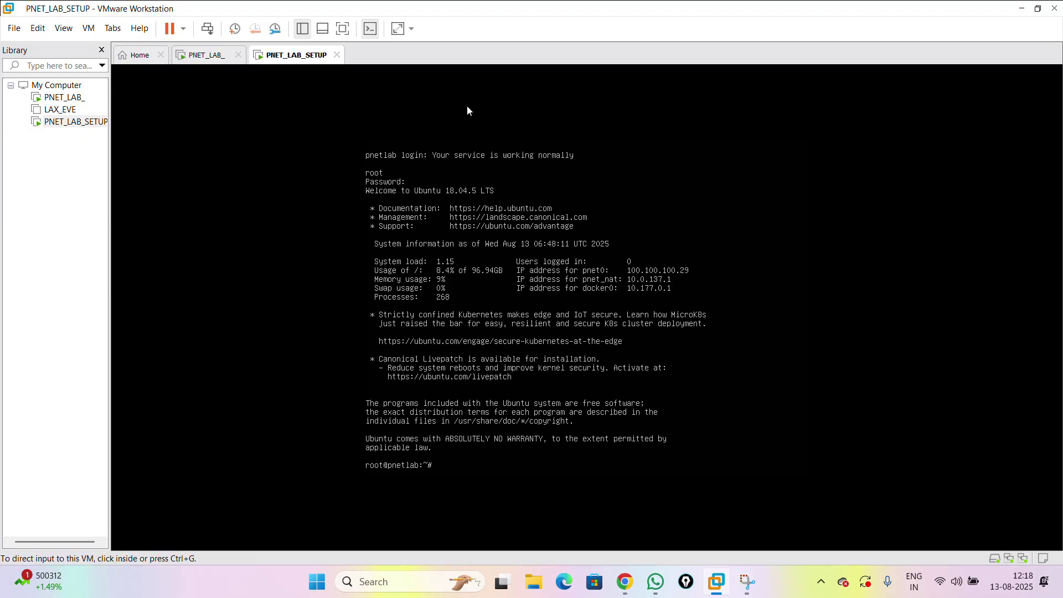
left_click(467, 144)
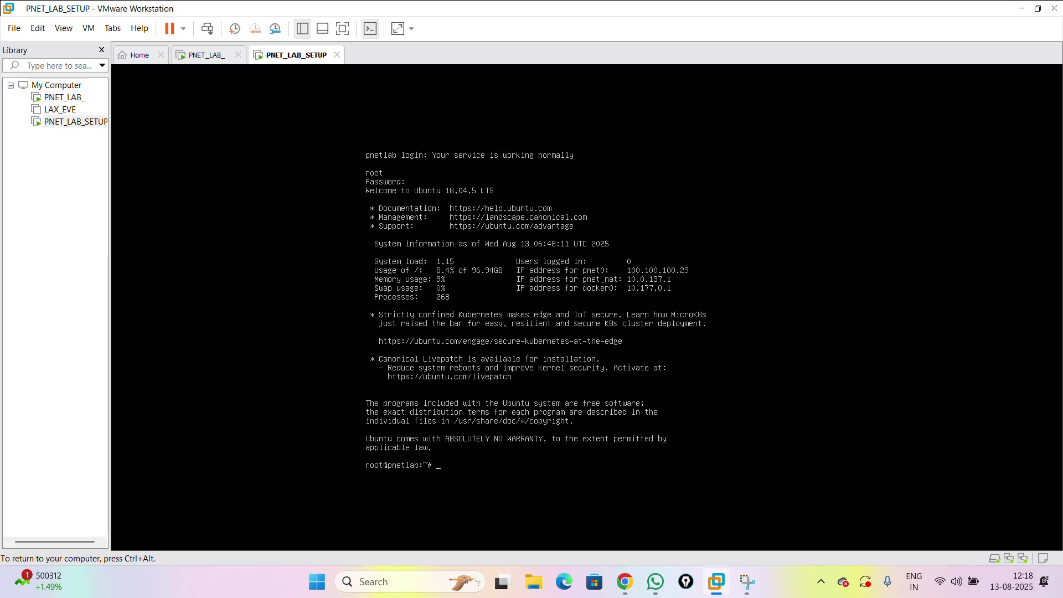
key("ctrl+alt")
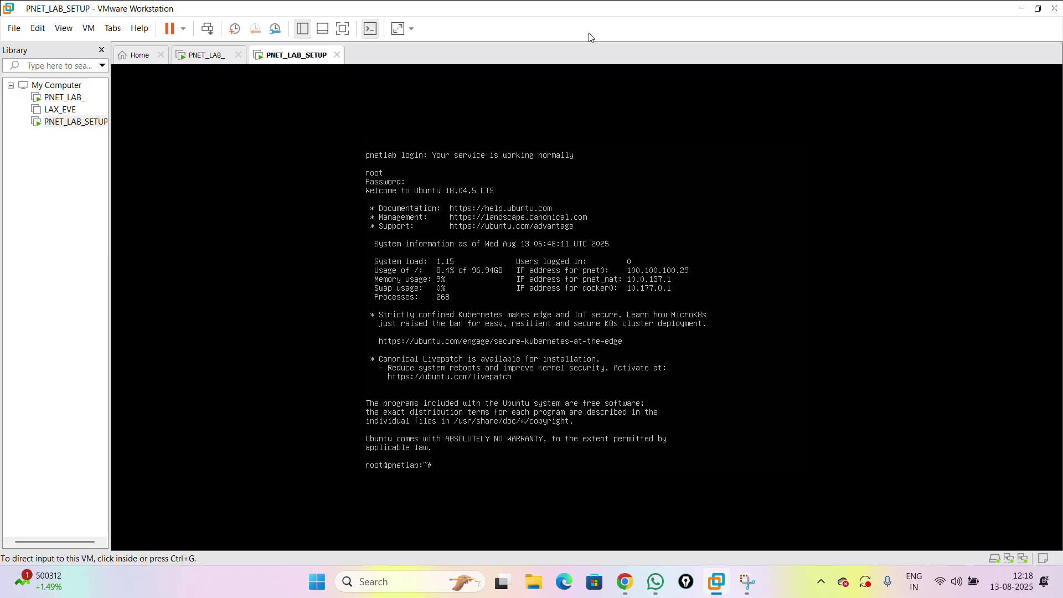
left_click(632, 591)
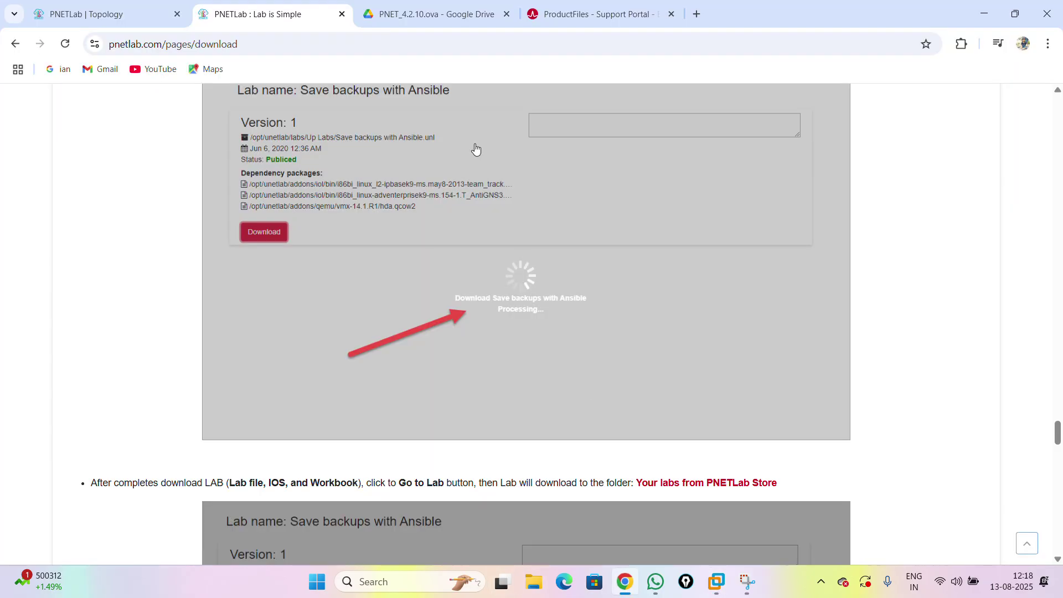
left_click(696, 13)
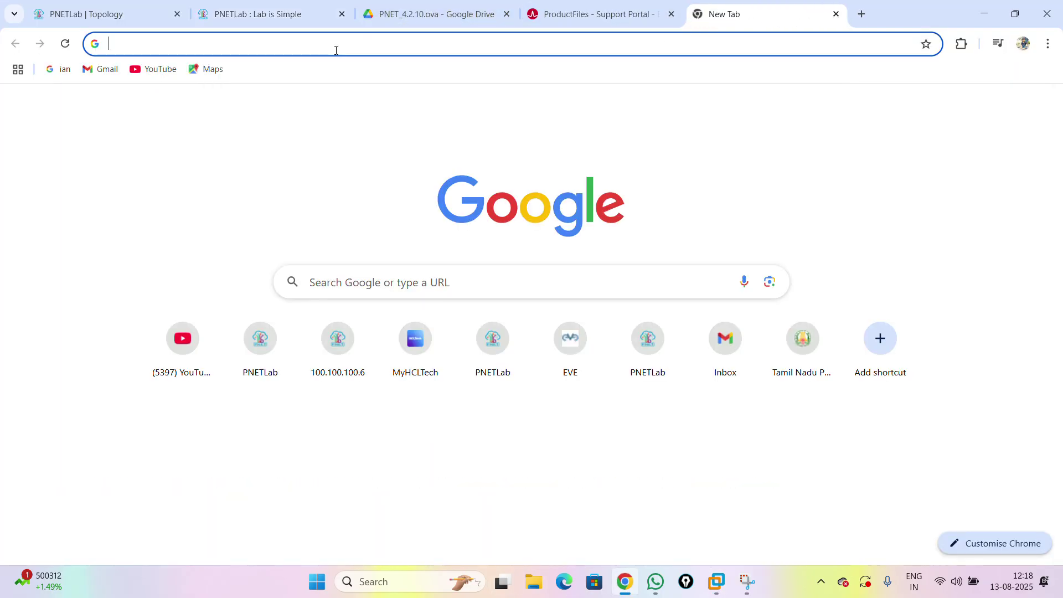
left_click(335, 47)
type("htt")
key("Right")
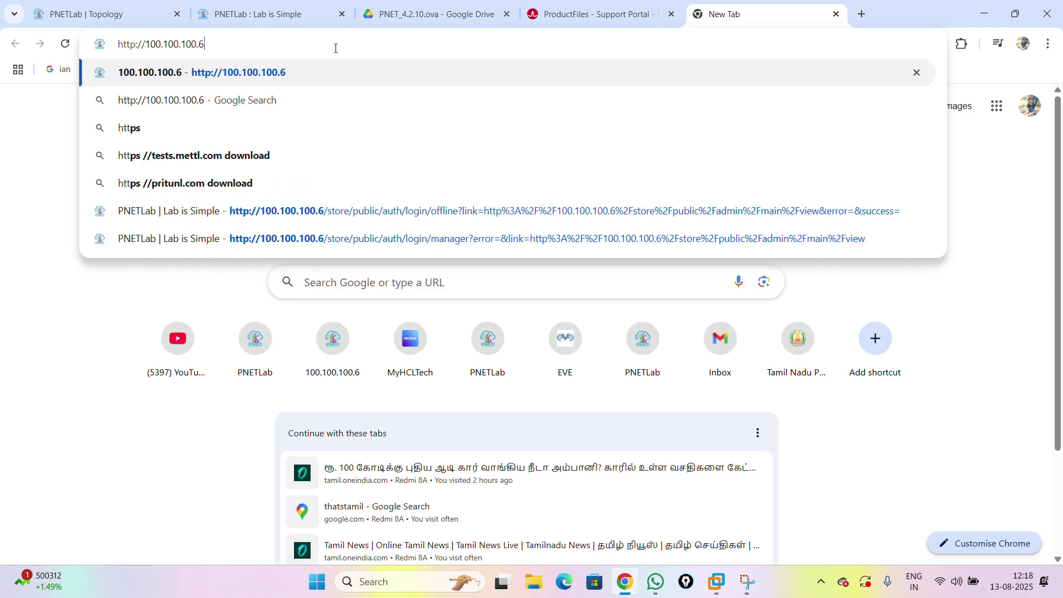
key("BackSpace")
key("BackSpace")
type(".29")
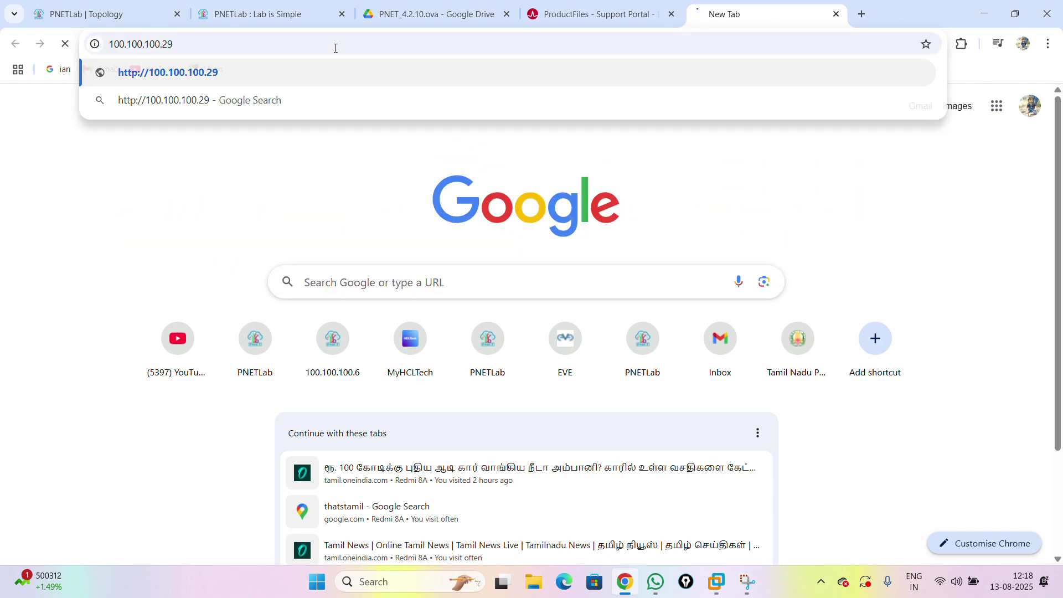
key("Return")
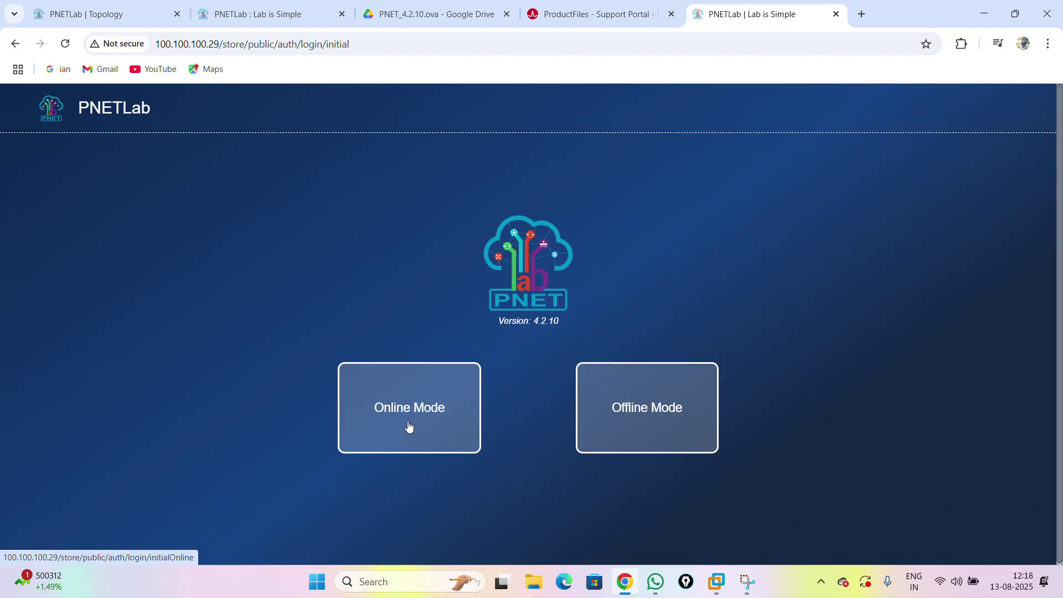
- Choose Offline Mode and log in as admin with the default password and captcha, declining password saving
left_click(648, 429)
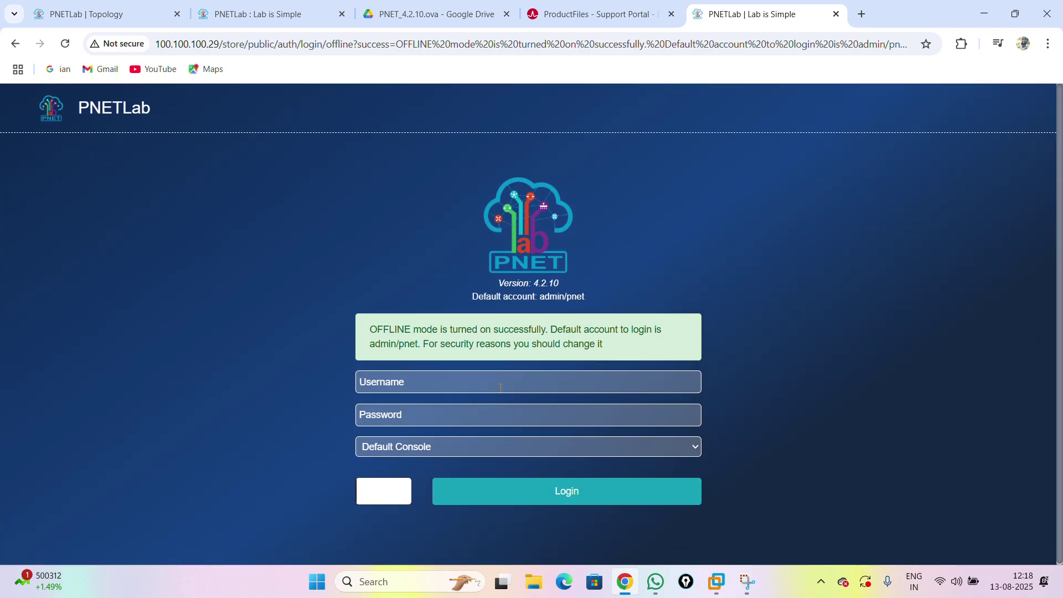
left_click(457, 388)
type("admin")
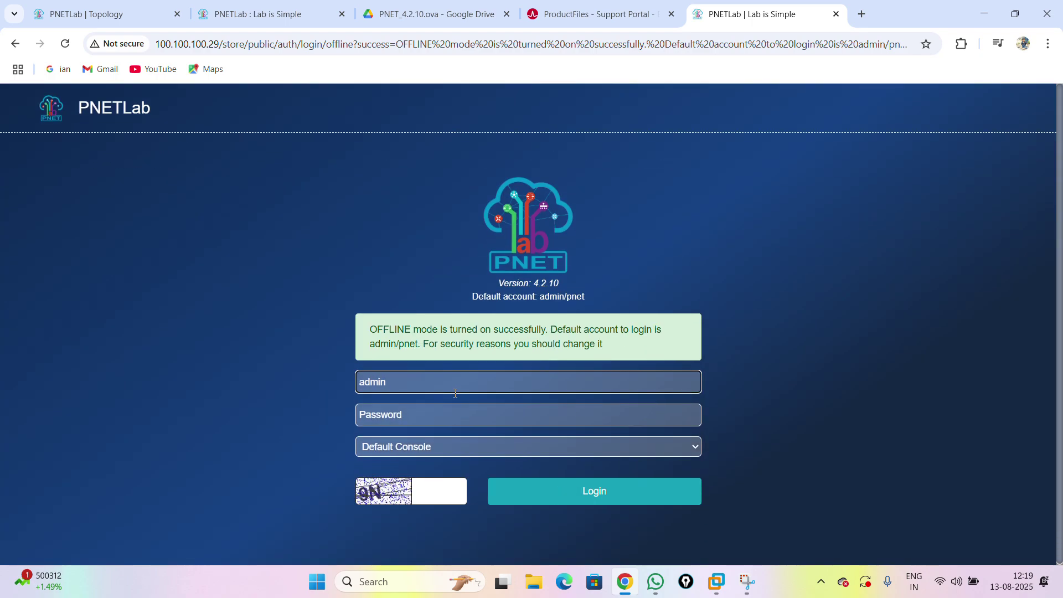
key("Tab")
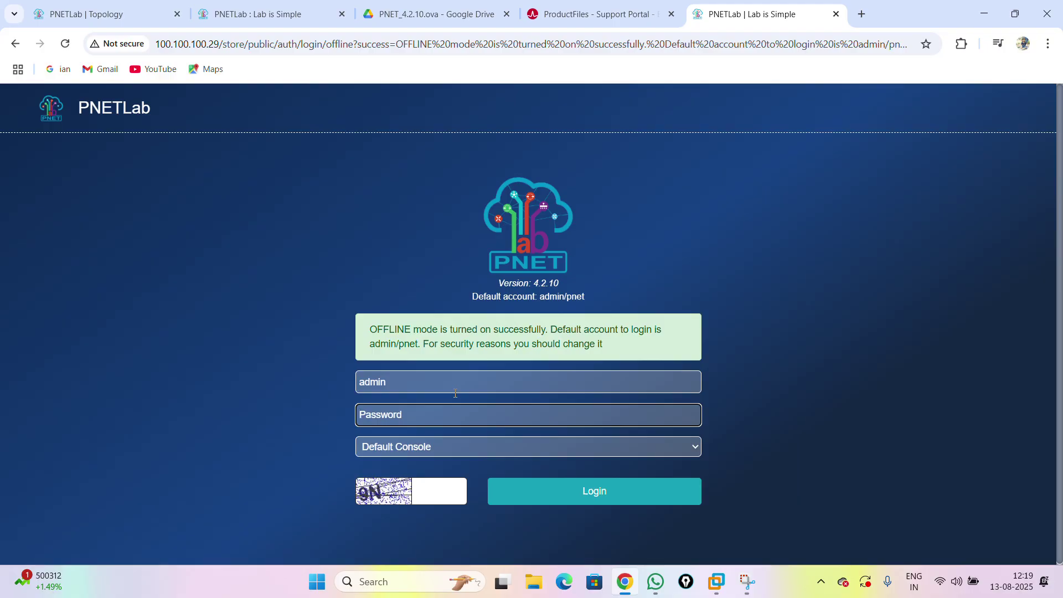
type("pnet")
left_click(439, 496)
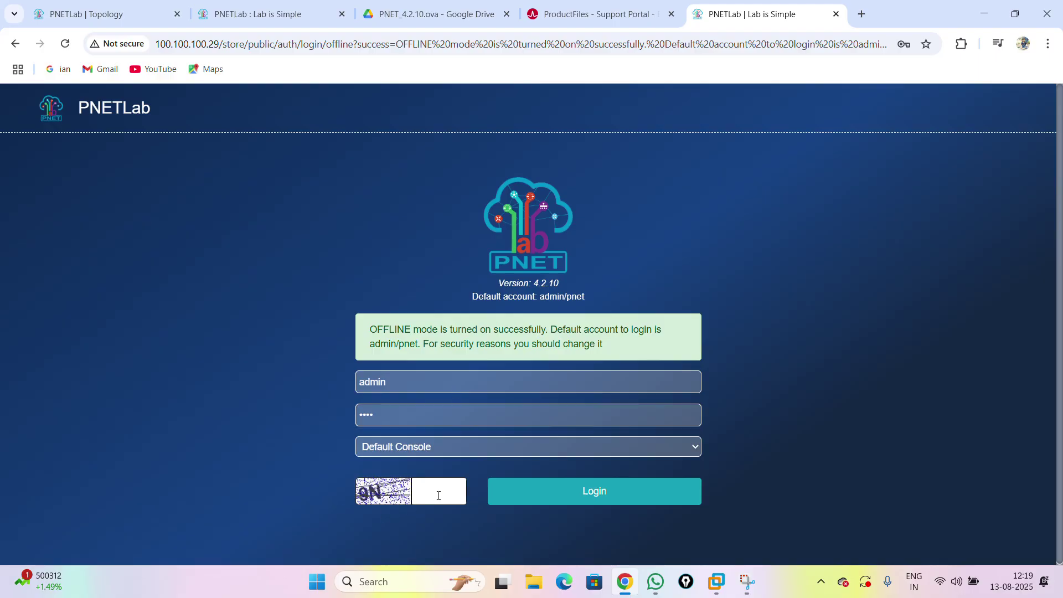
type("9N")
left_click(500, 508)
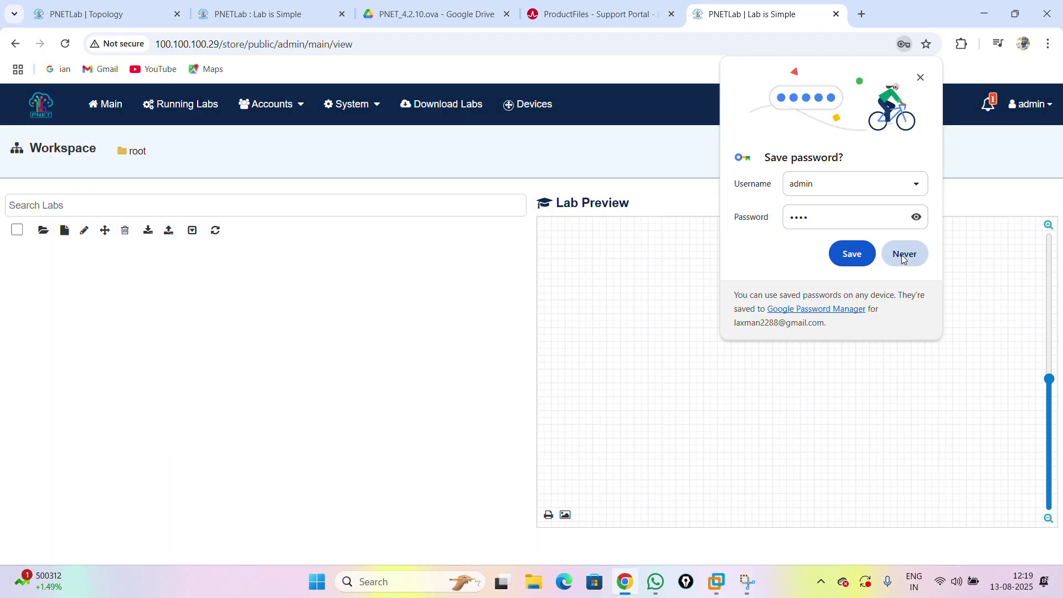
left_click(859, 260)
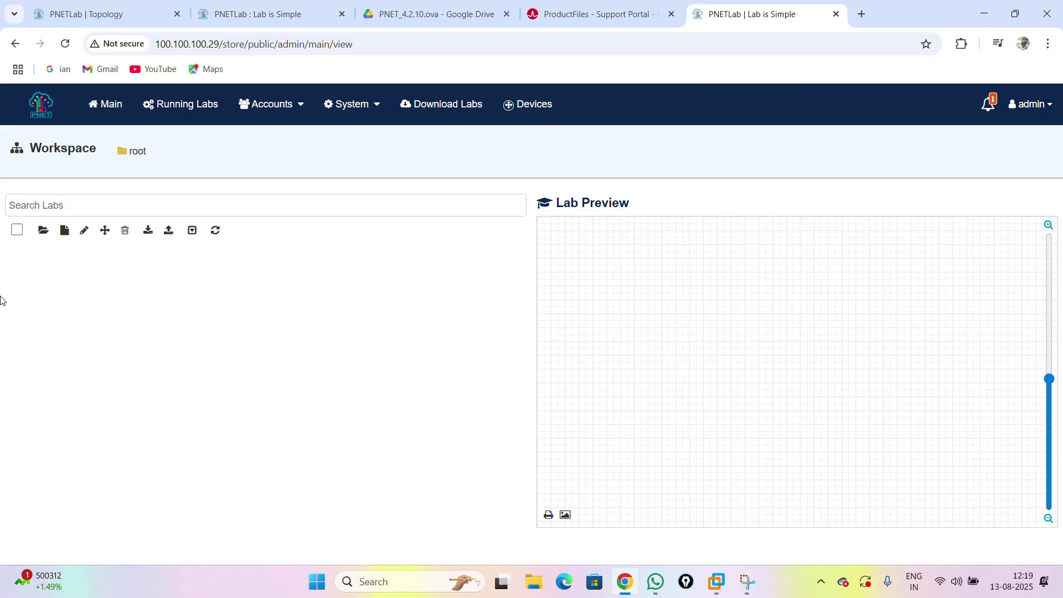
- Create a New Folder in the root workspace and select it for renaming
left_click(44, 231)
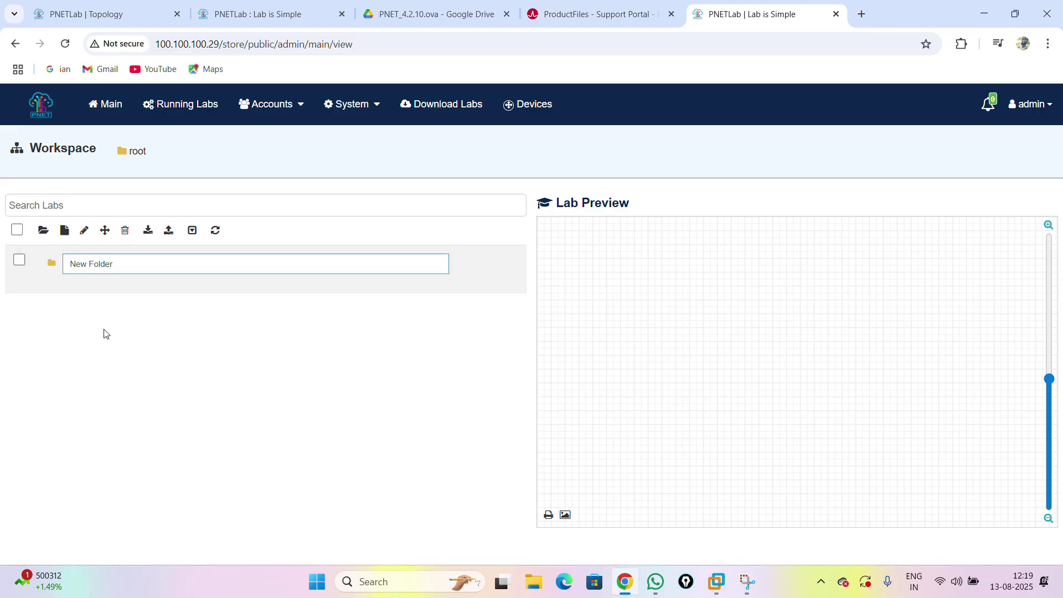
left_click(147, 314)
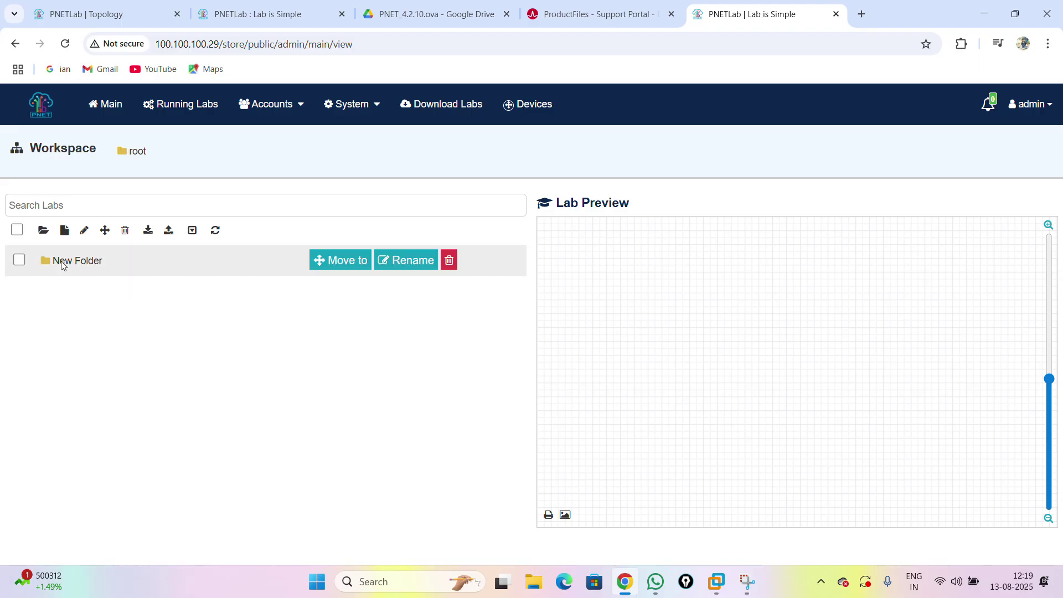
left_click(68, 261)
left_click(84, 231)
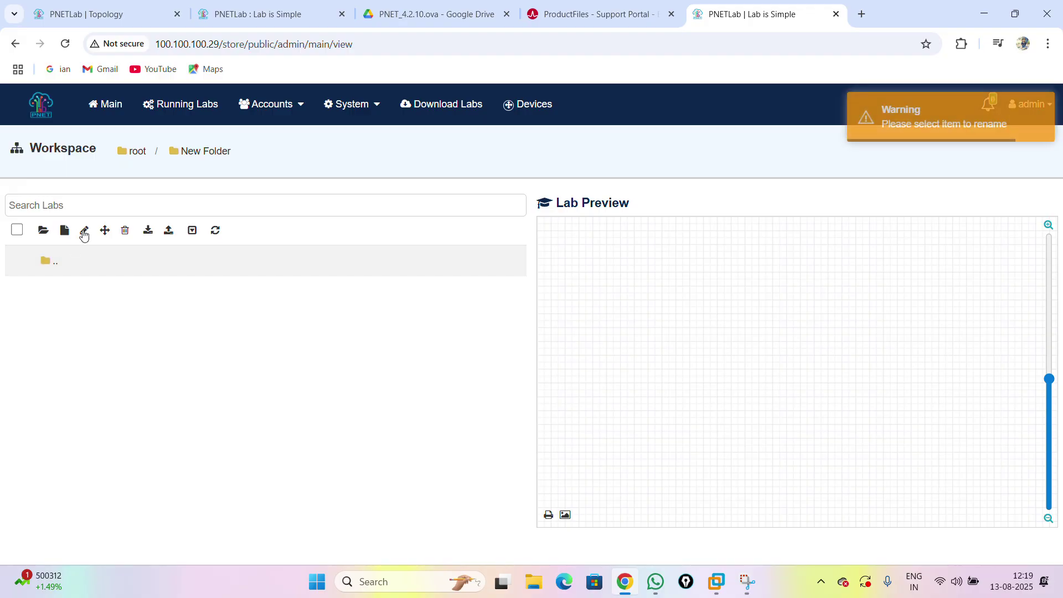
left_click(44, 260)
left_click(84, 231)
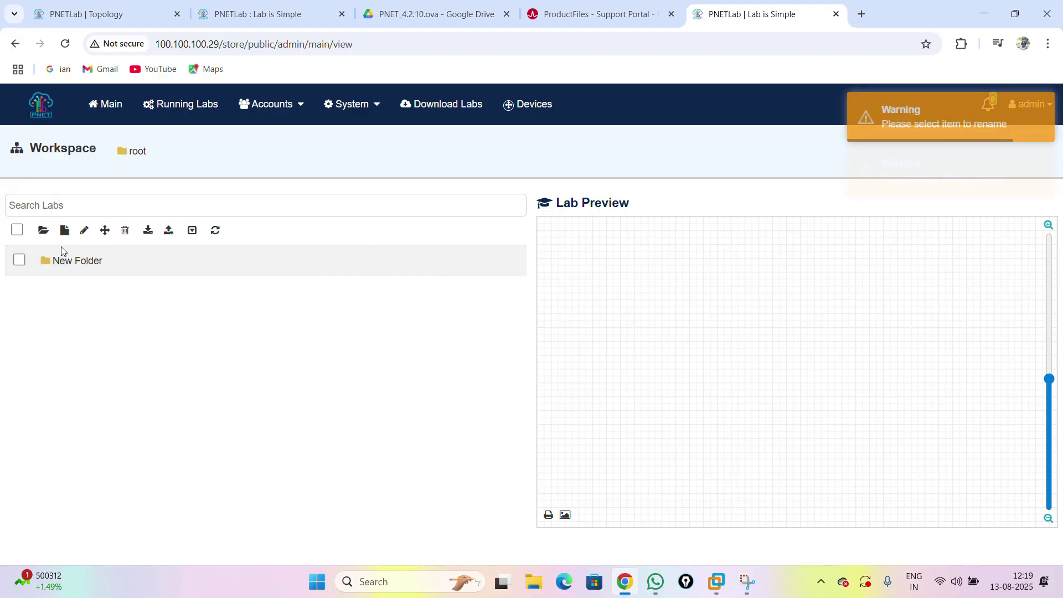
left_click(19, 260)
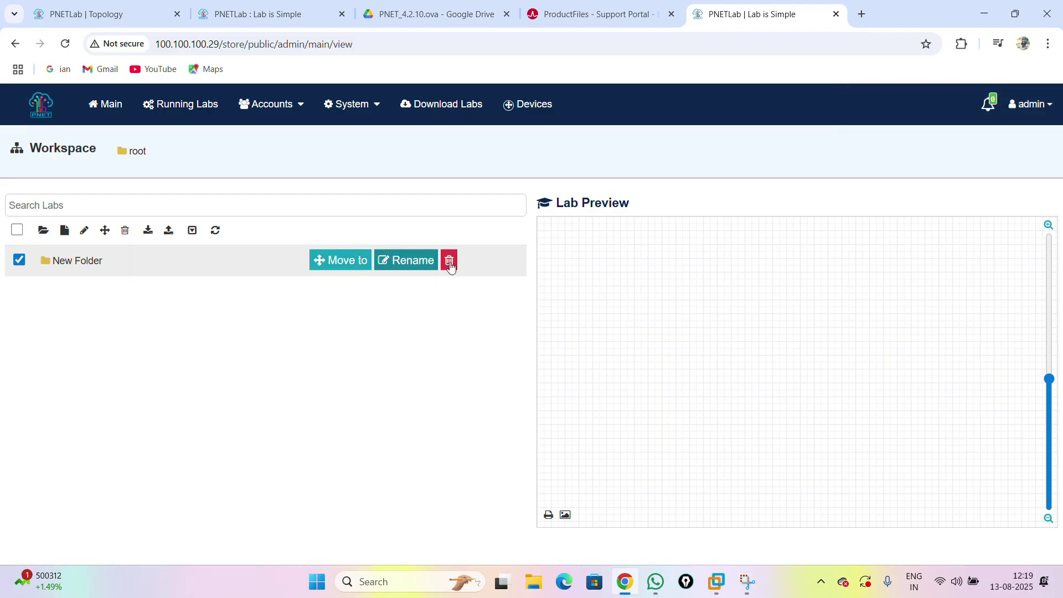
left_click(398, 261)
key("Return")
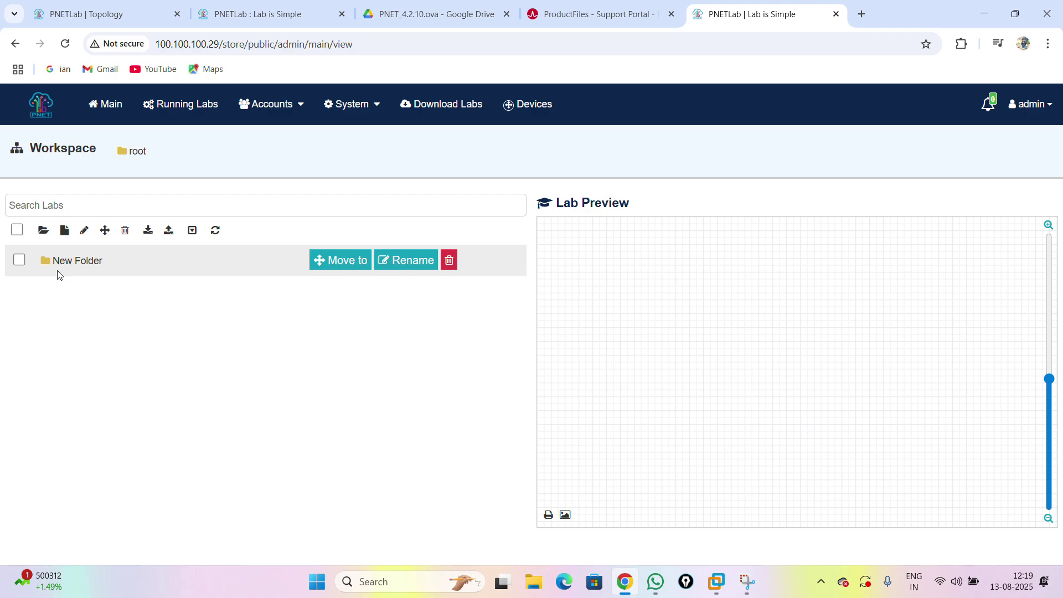
- Rename the folder to Pnet_lab and open it
left_click(394, 261)
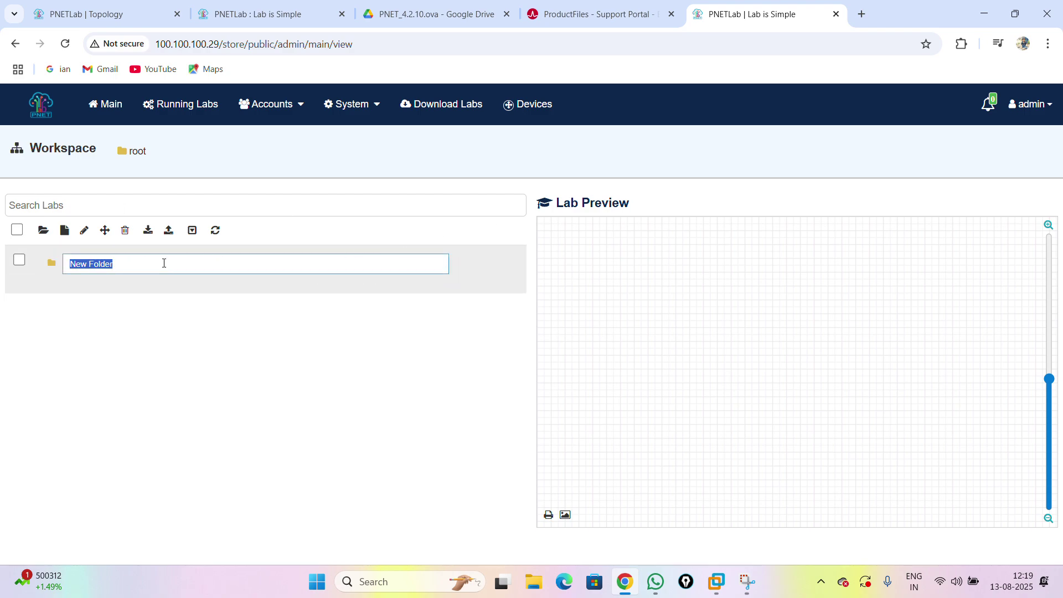
type("F")
left_click(135, 327)
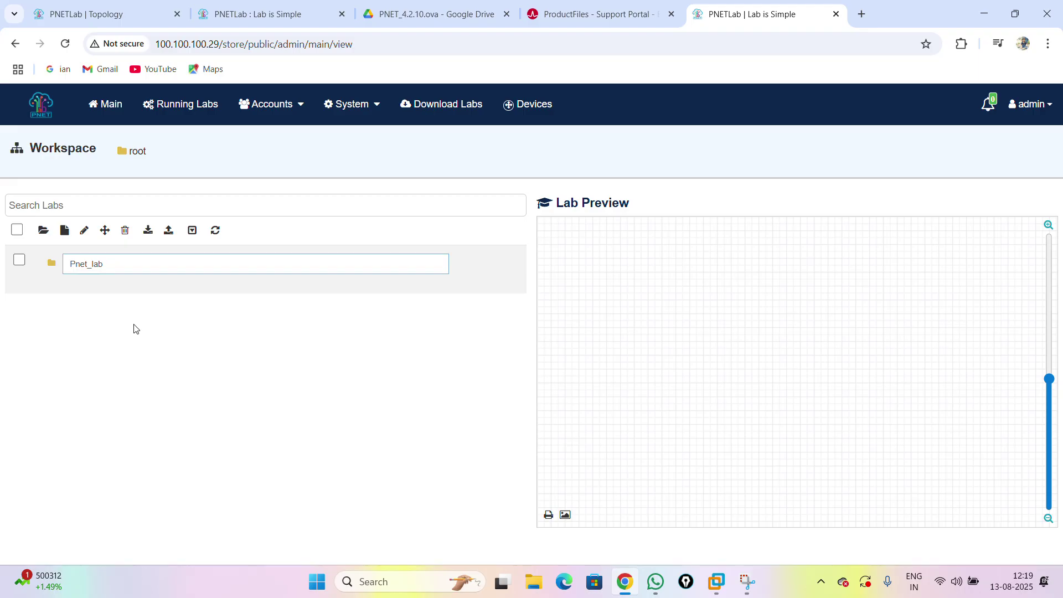
double_click(62, 263)
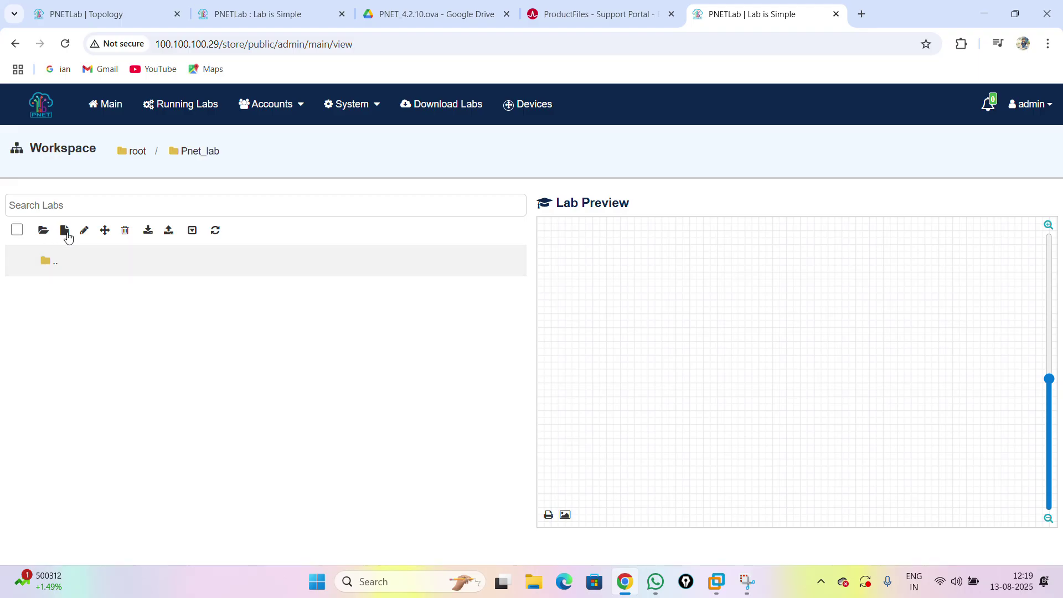
left_click(64, 232)
- Create a lab named PNET_LAB_SWITCHING and open its empty topology canvas
left_click(272, 179)
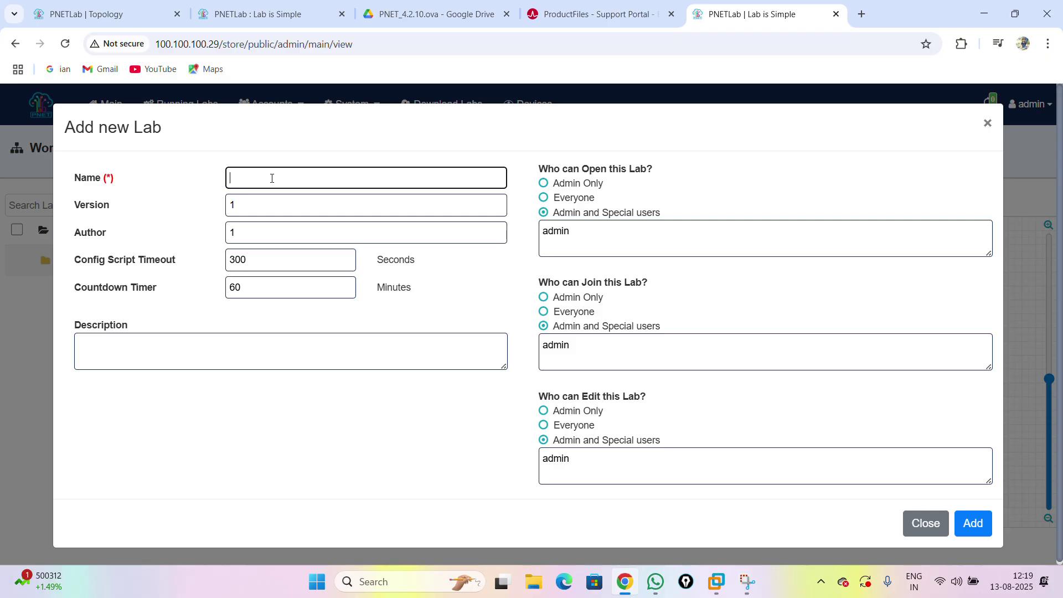
type("PNET_LAB_SIWT")
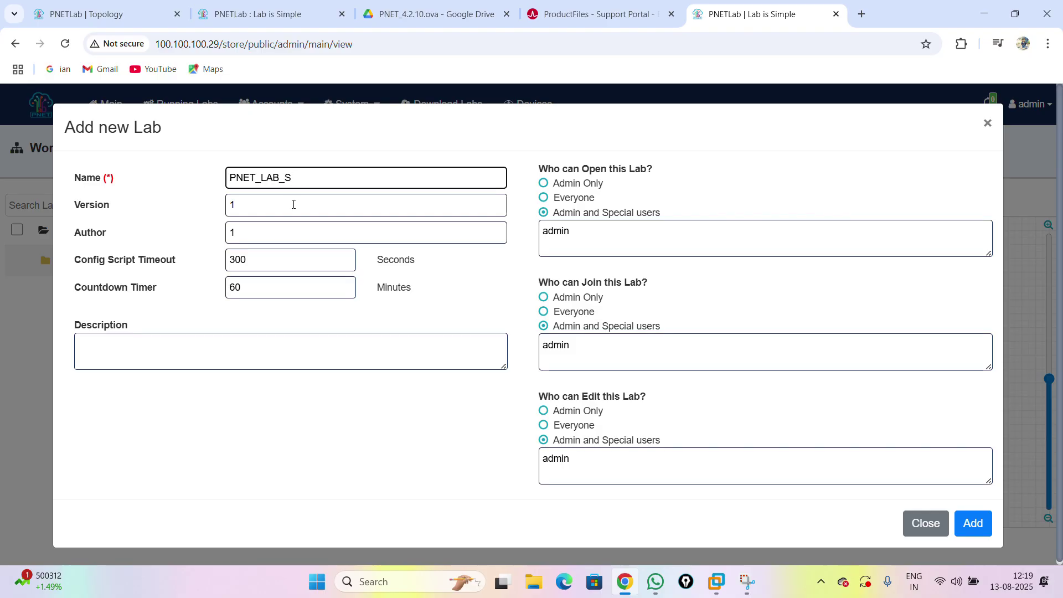
type("WITCHING")
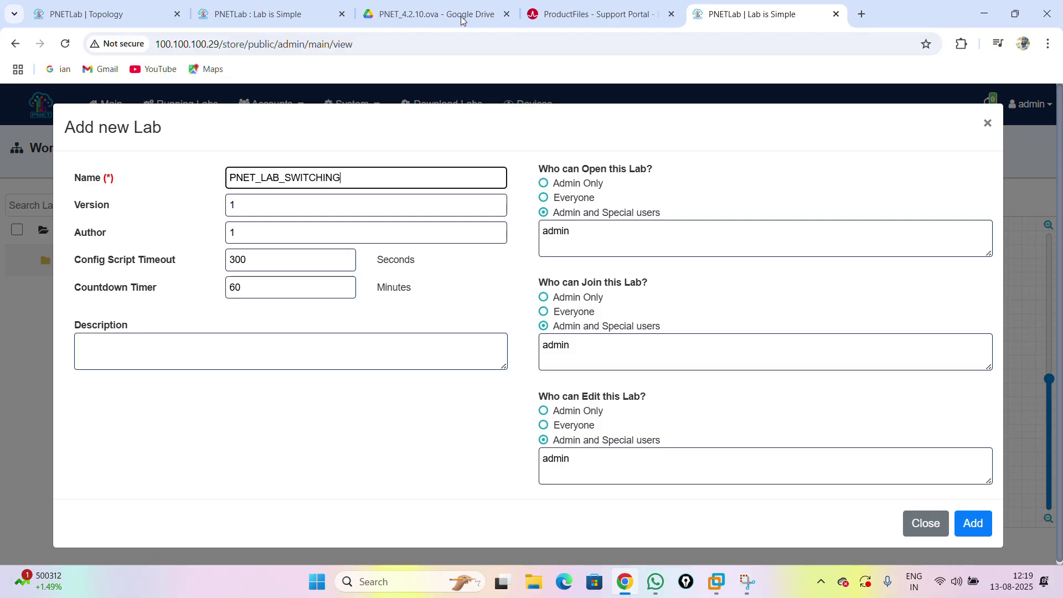
left_click(978, 526)
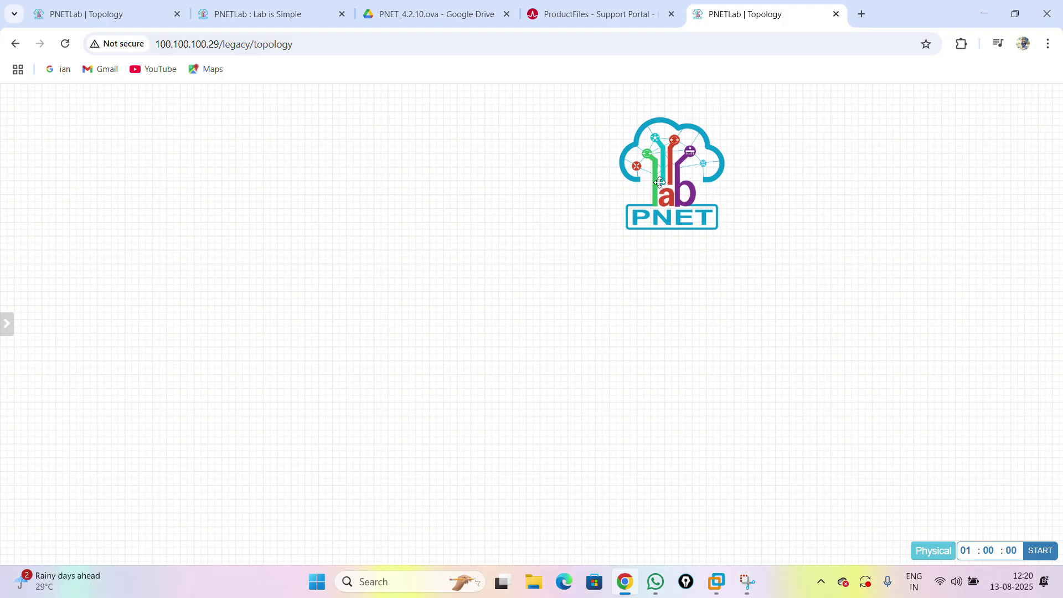
- Delete the PNET logo text from the topology canvas
right_click(661, 182)
left_click(700, 322)
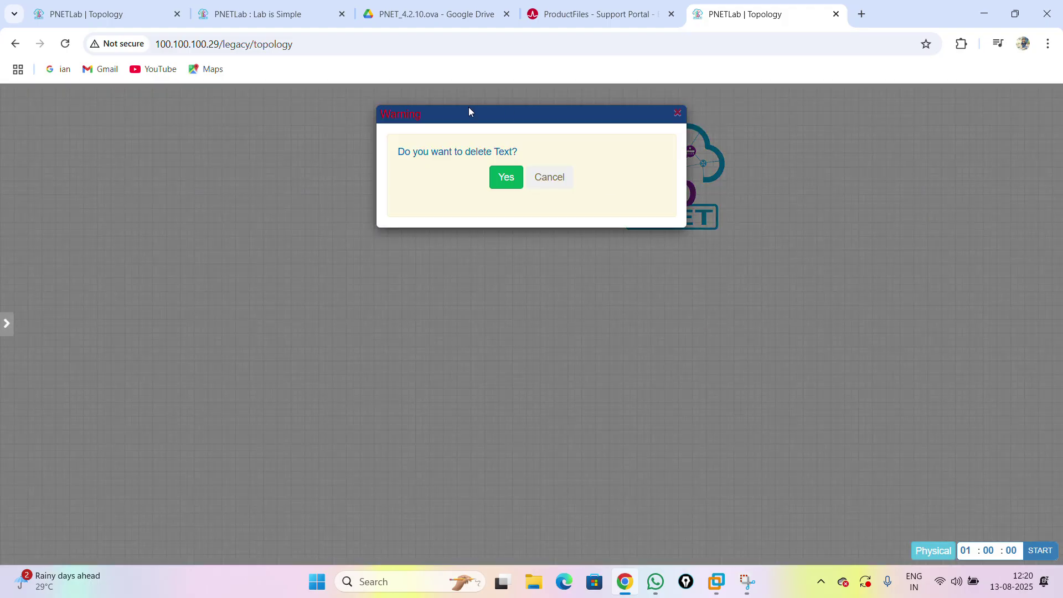
left_click(505, 176)
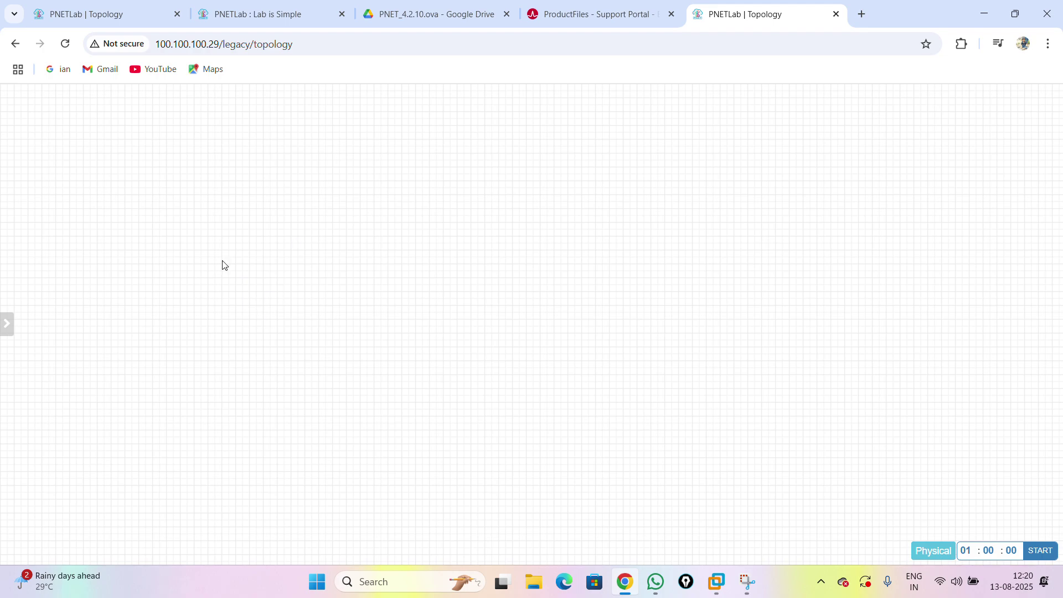
- Add a bridge network named Net and move it to the upper left of the canvas
right_click(222, 170)
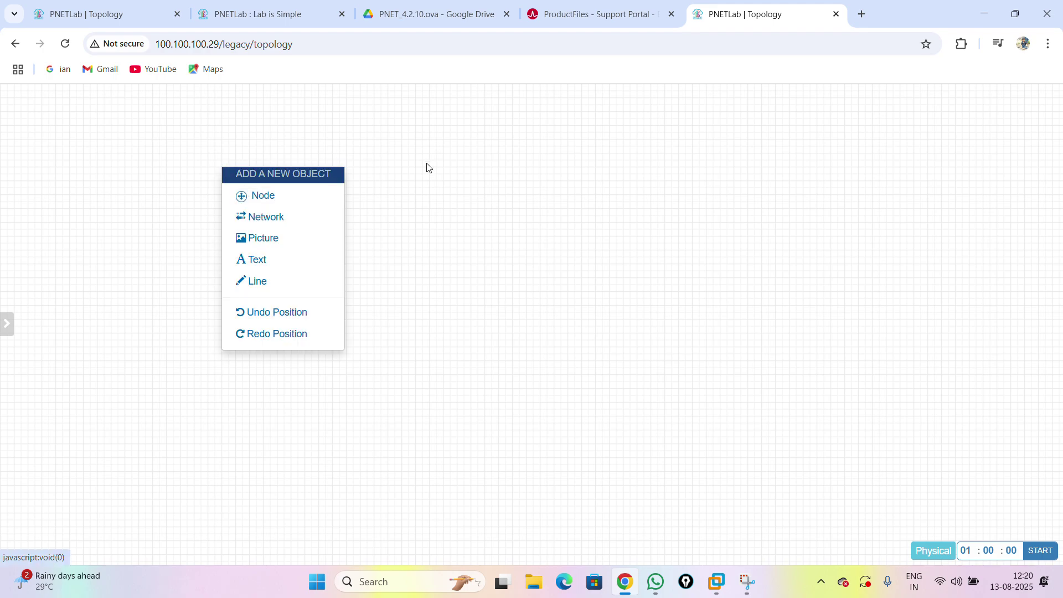
right_click(346, 132)
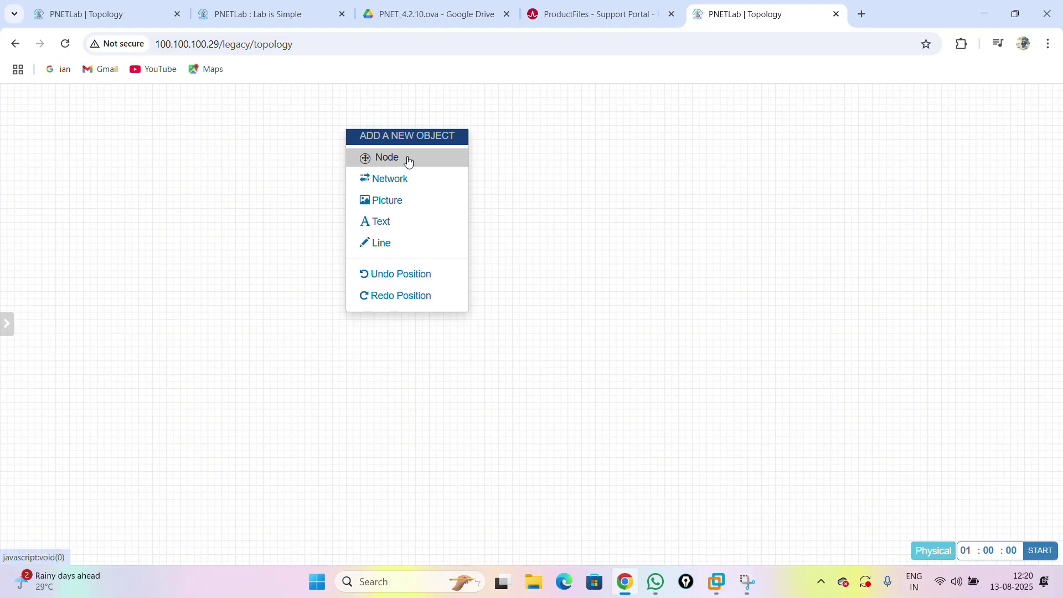
left_click(402, 179)
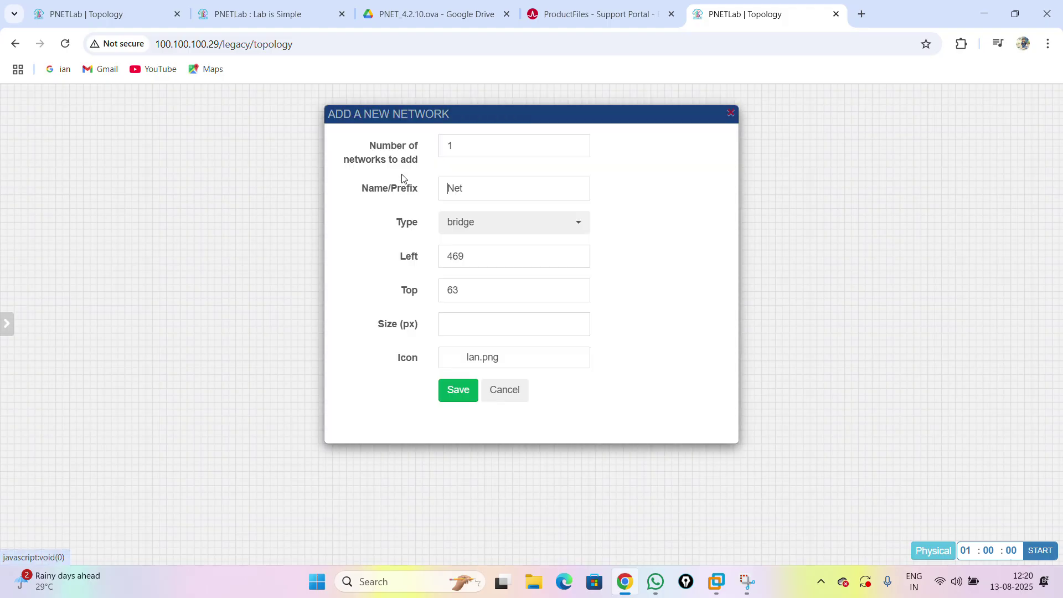
left_click(463, 394)
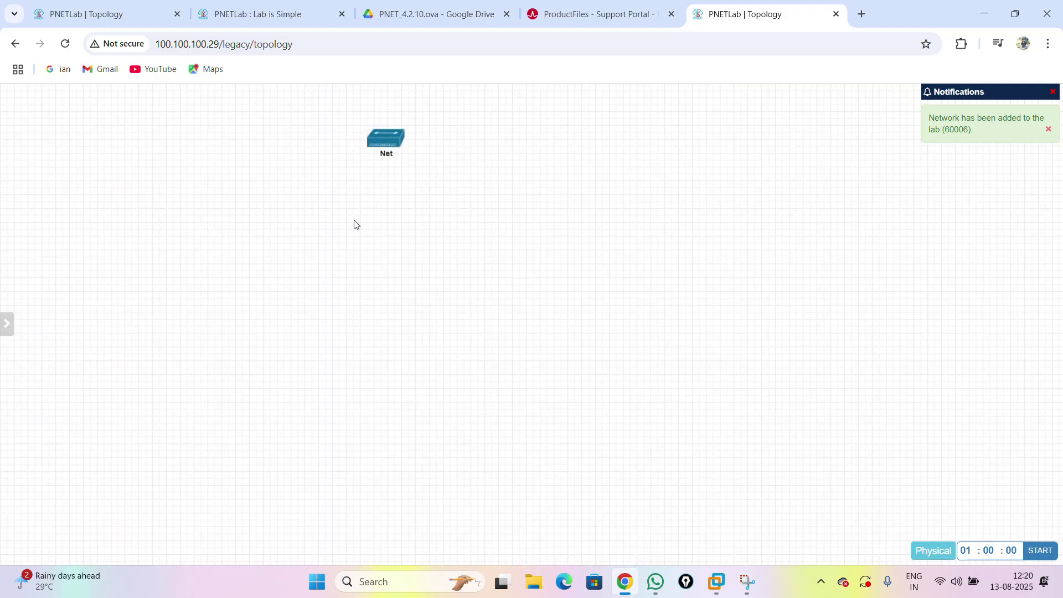
mouse_move(375, 145)
left_click_drag(386, 143, 217, 145)
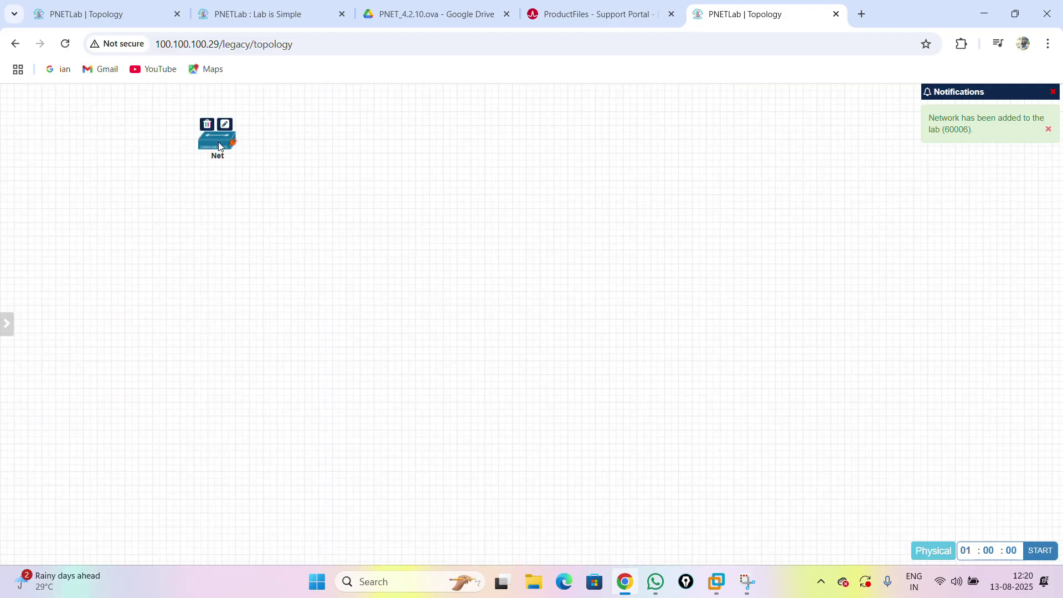
right_click(371, 148)
- Add a Virtual PC (VPCS) node named VPC and place it below the Net bridge
left_click(435, 177)
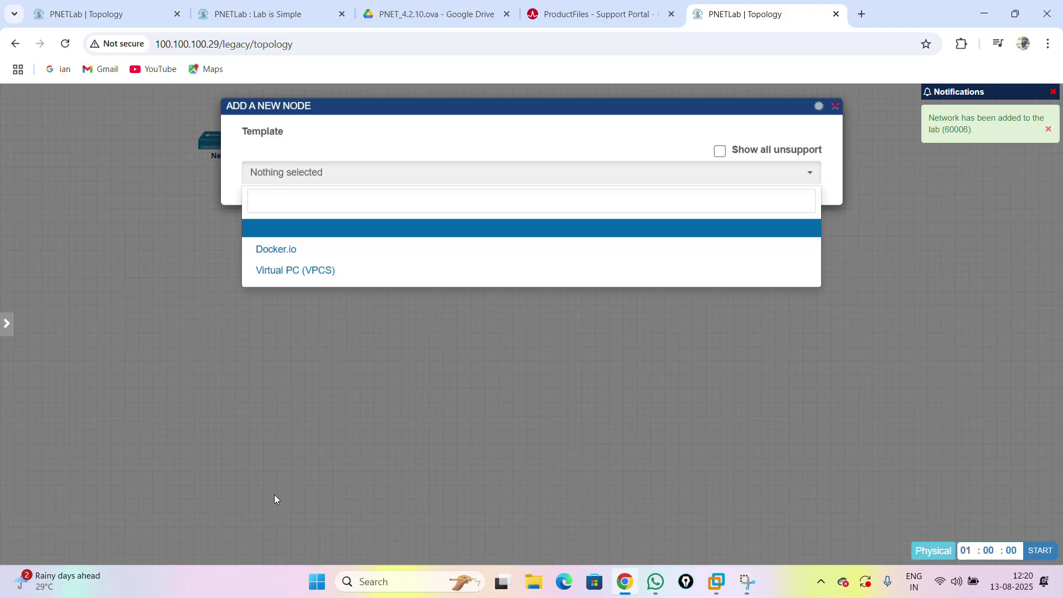
left_click(320, 282)
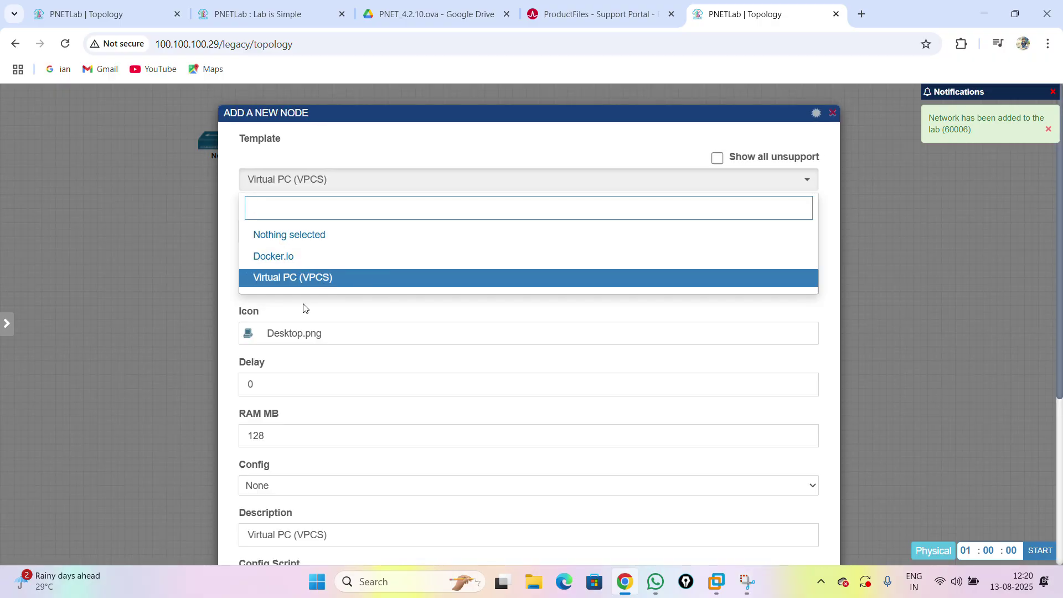
left_click(308, 277)
scroll(451, 422, "down", 5)
left_click(500, 521)
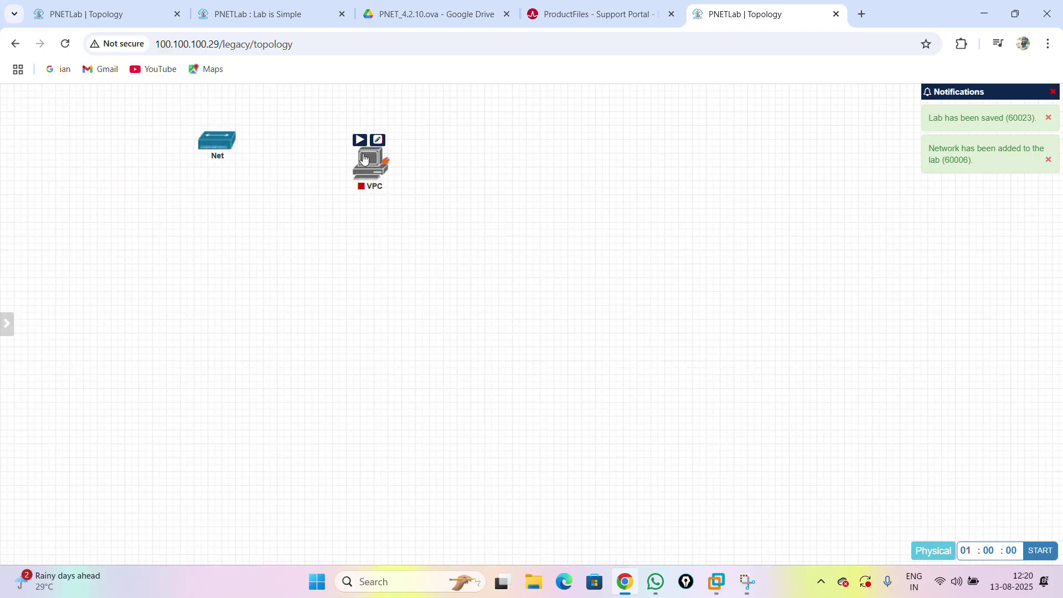
left_click_drag(358, 179, 231, 281)
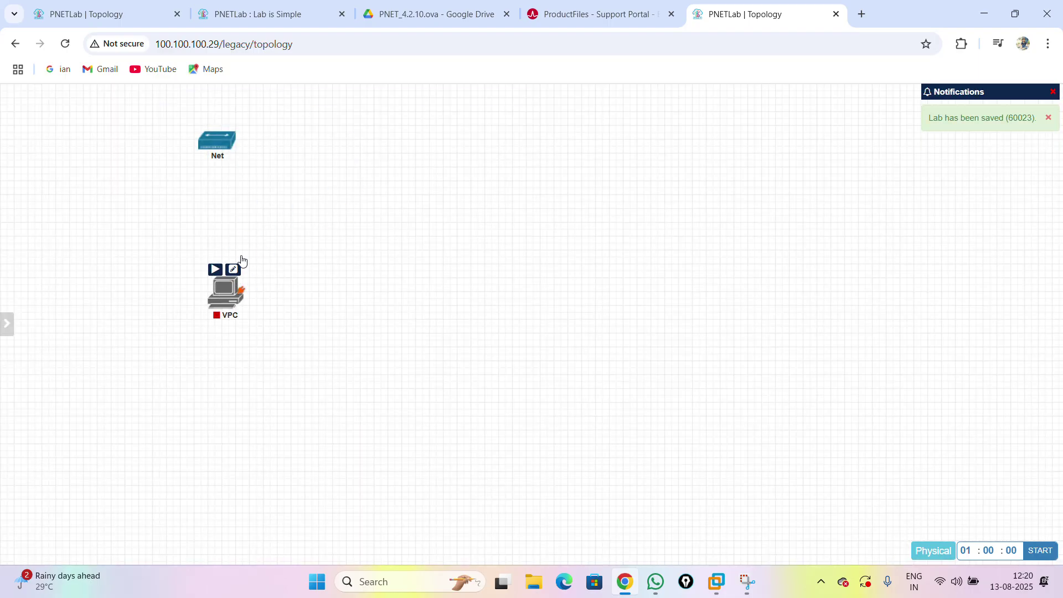
- Browse the node templates with unsupported ones shown, then close the form without adding a node
mouse_move(404, 101)
right_click(392, 184)
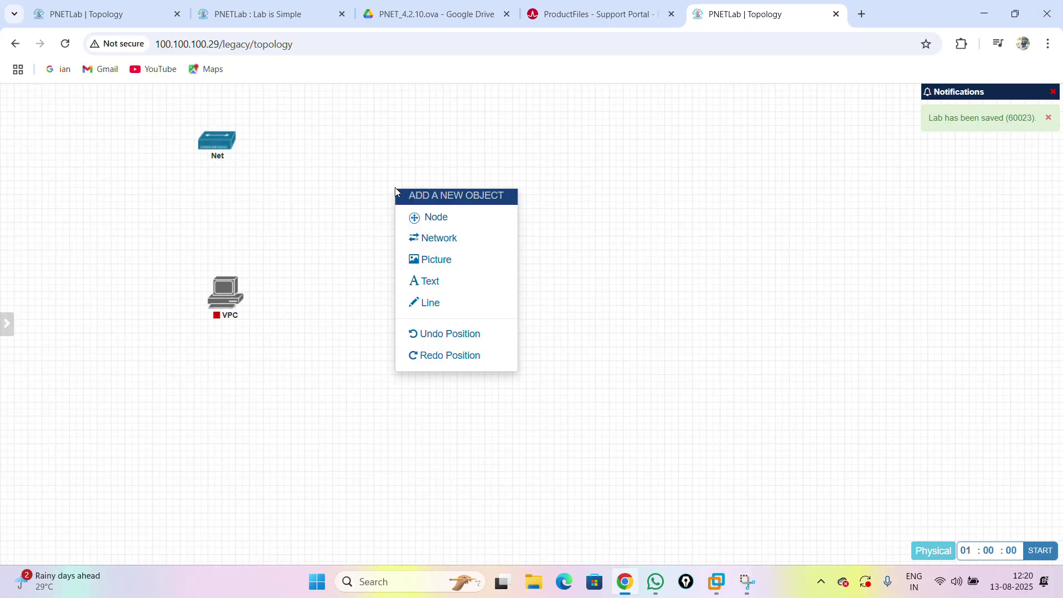
left_click(464, 220)
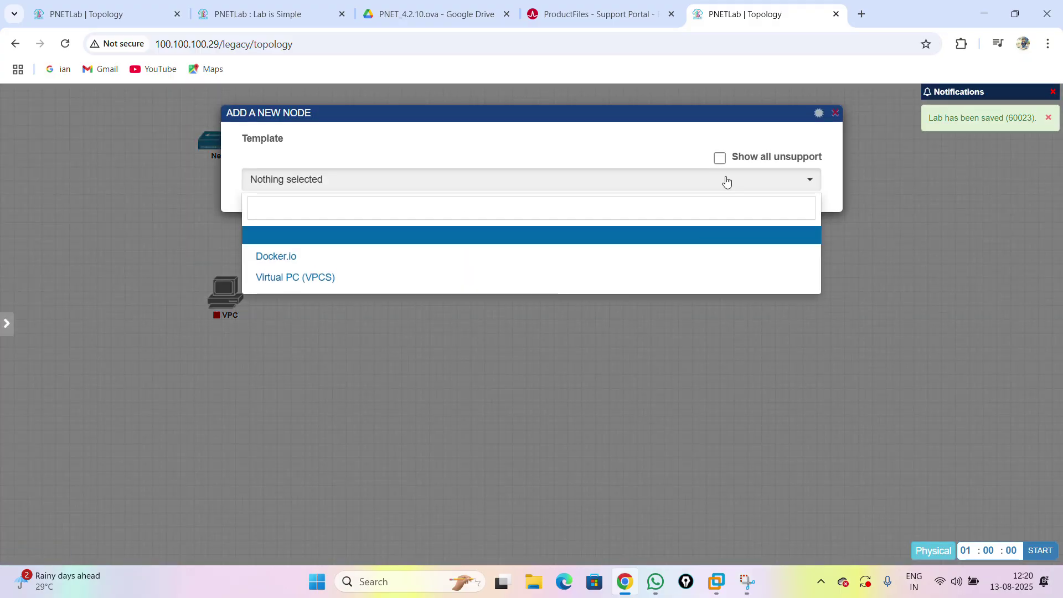
left_click(720, 158)
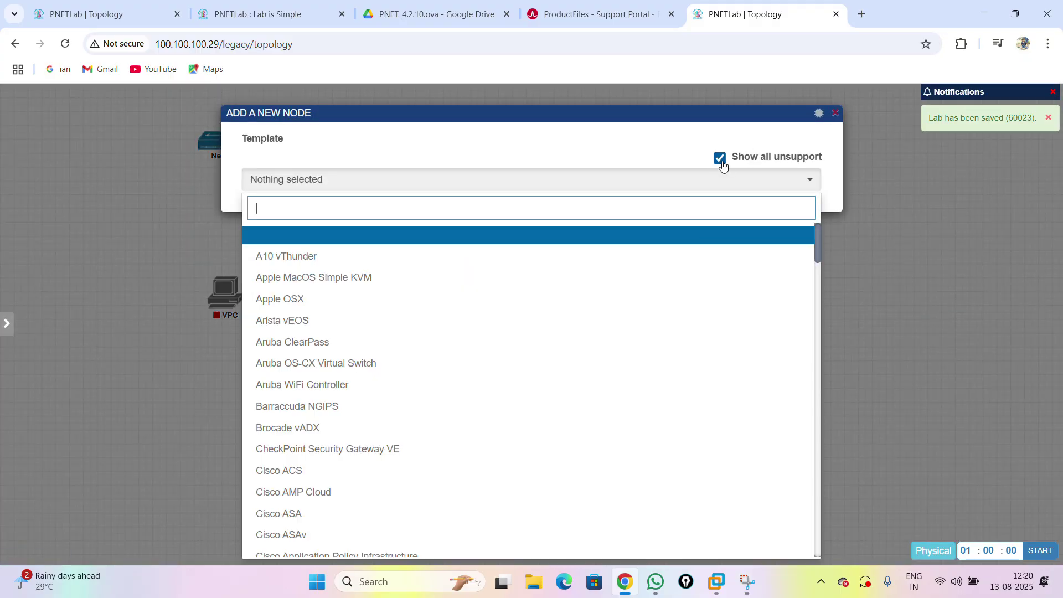
scroll(519, 360, "down", 10)
scroll(521, 370, "down", 20)
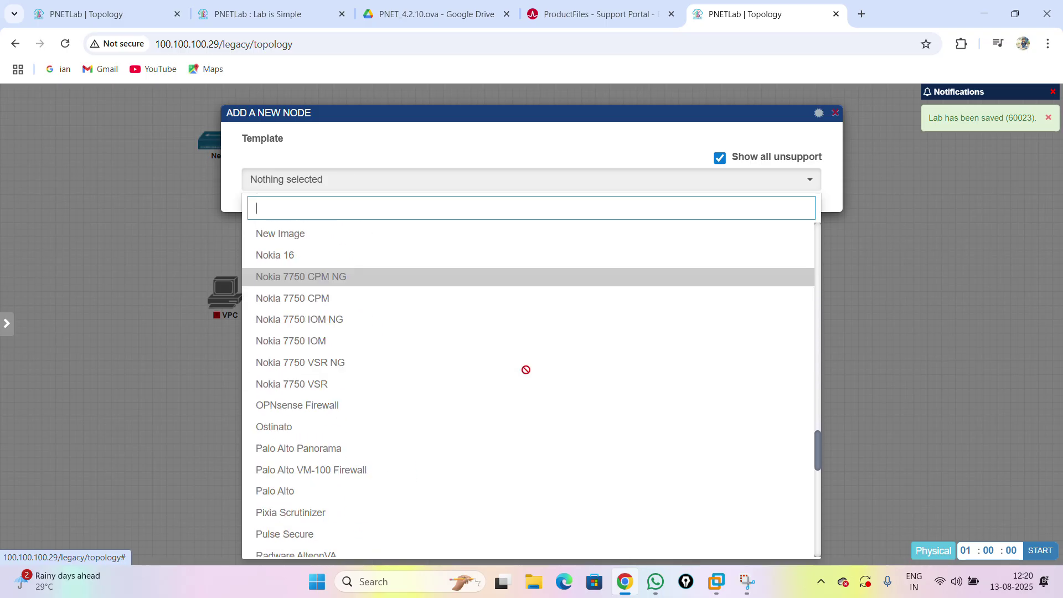
left_click(836, 114)
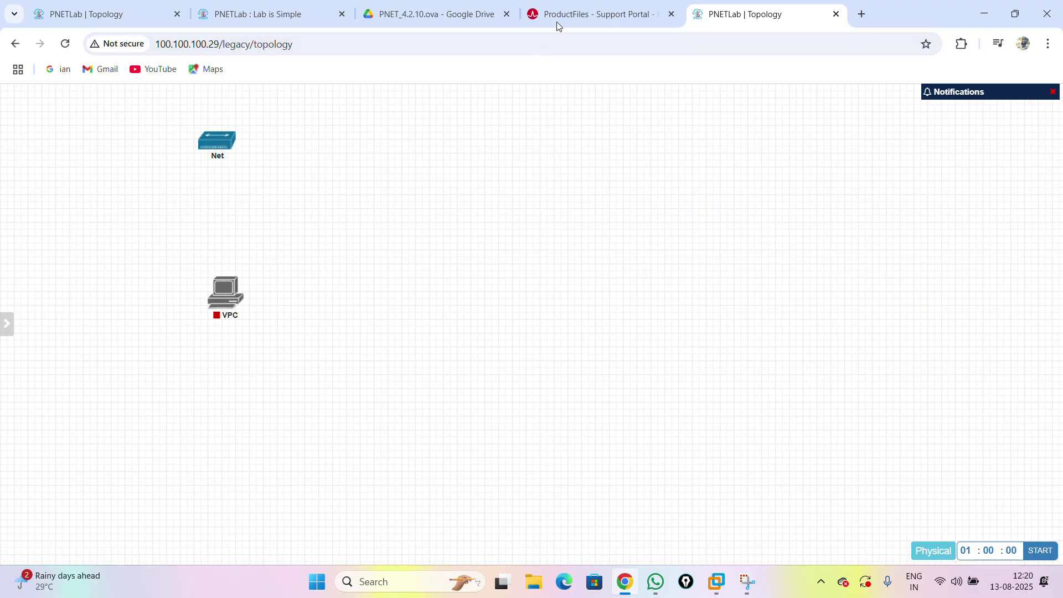
left_click(474, 38)
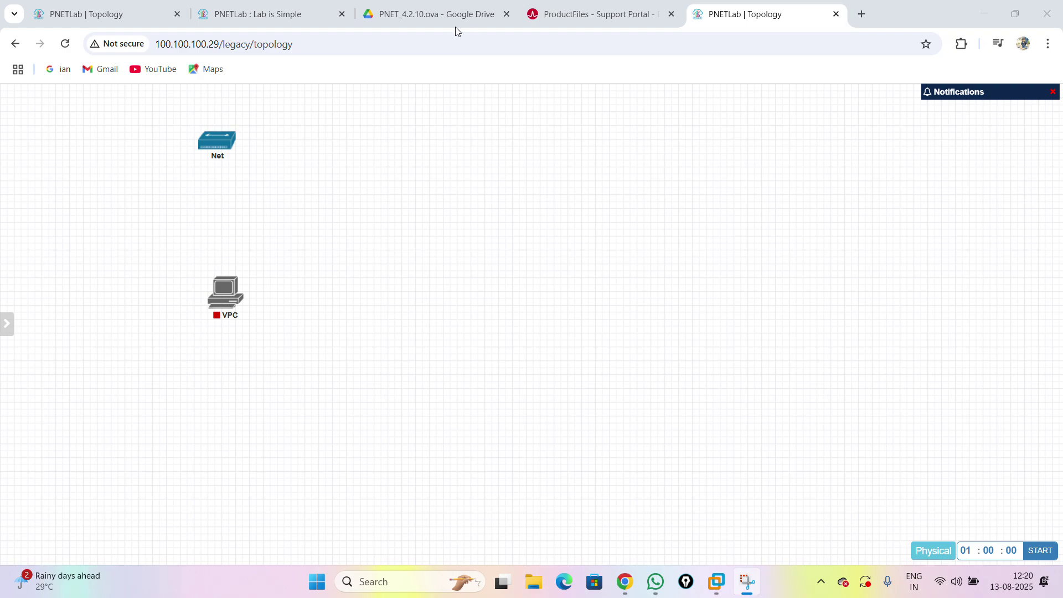